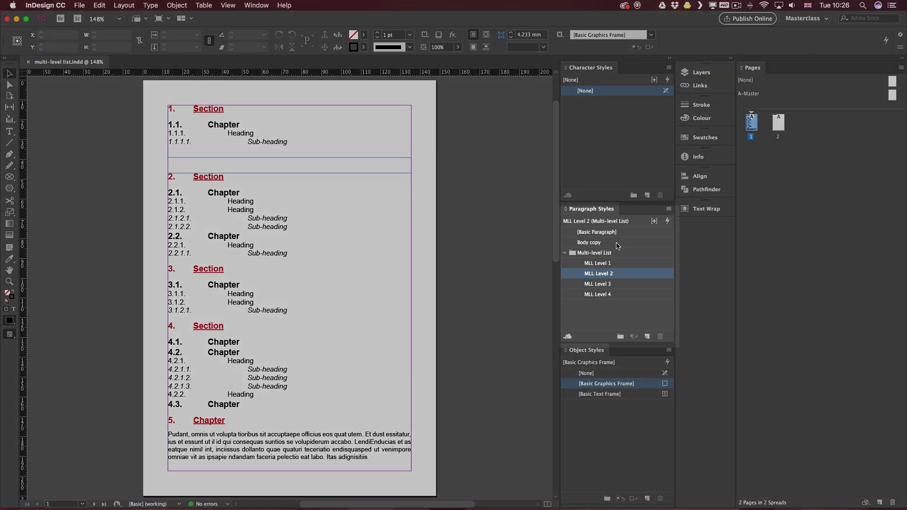
# Step: Confirm the MLL Level 1 style's Bullets and Numbering list is Multi-level list
pyautogui.click(627, 253)
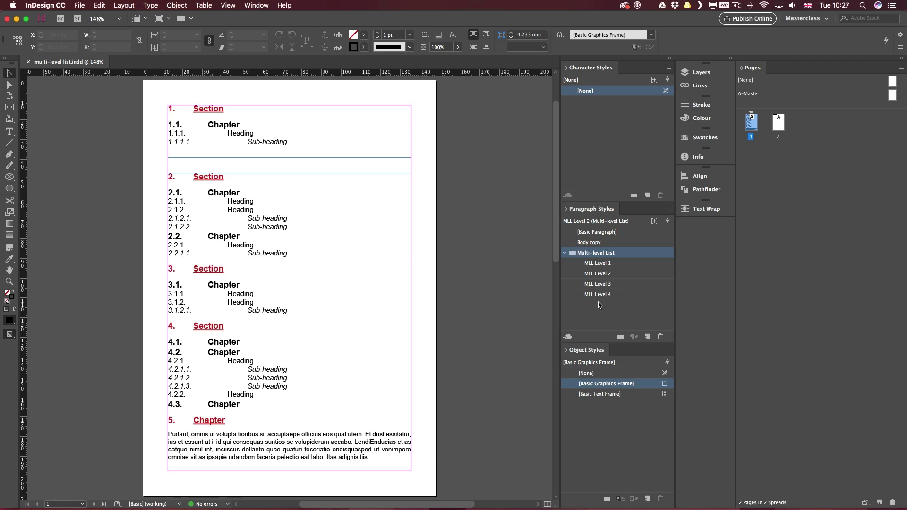
pyautogui.doubleClick(639, 264)
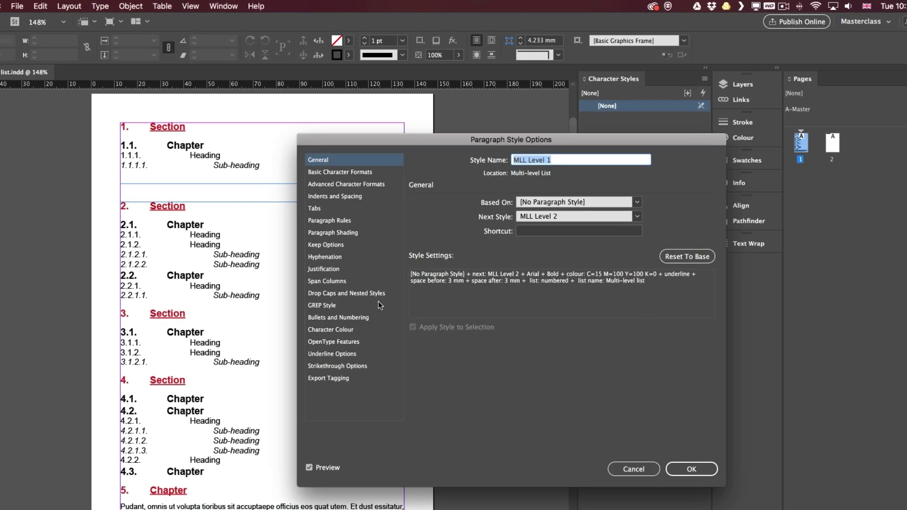
pyautogui.click(343, 319)
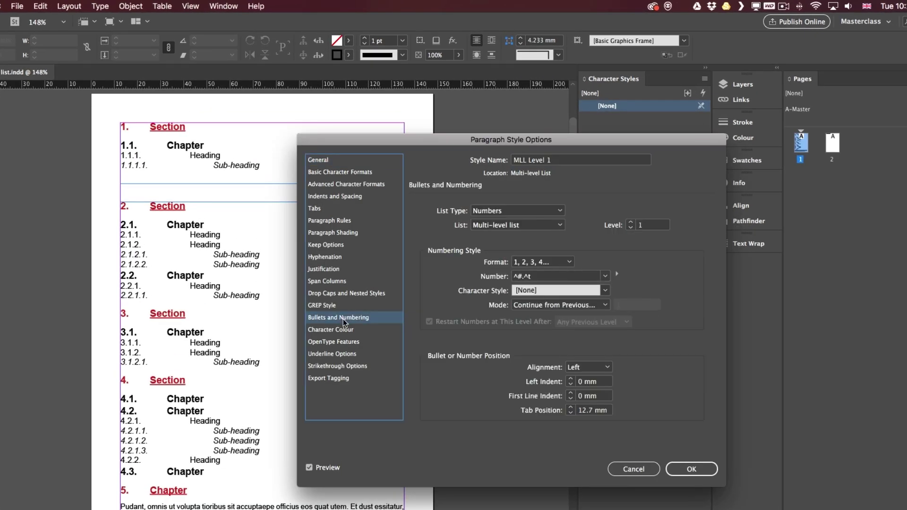
pyautogui.click(505, 225)
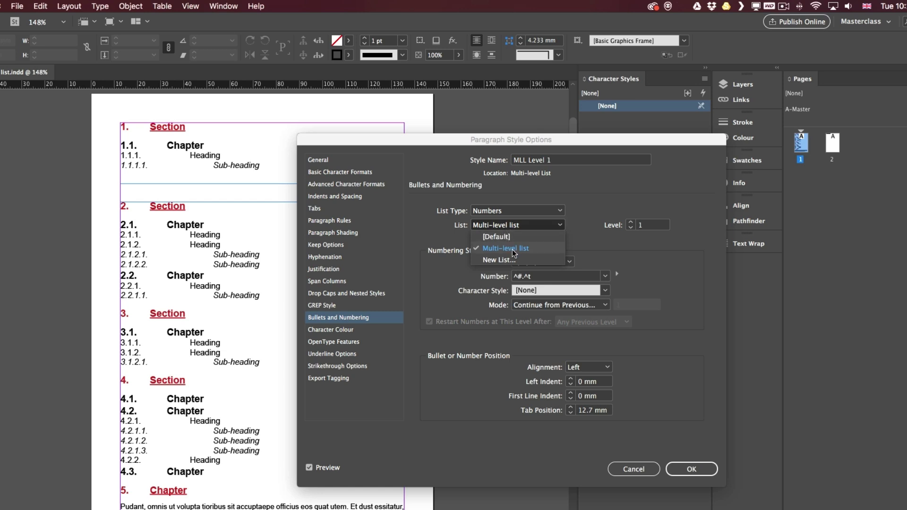
pyautogui.click(589, 233)
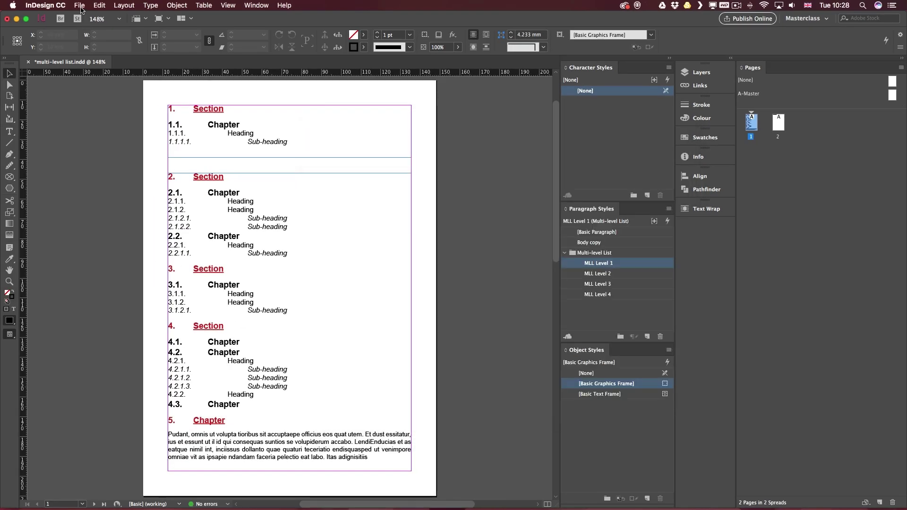
pyautogui.click(79, 6)
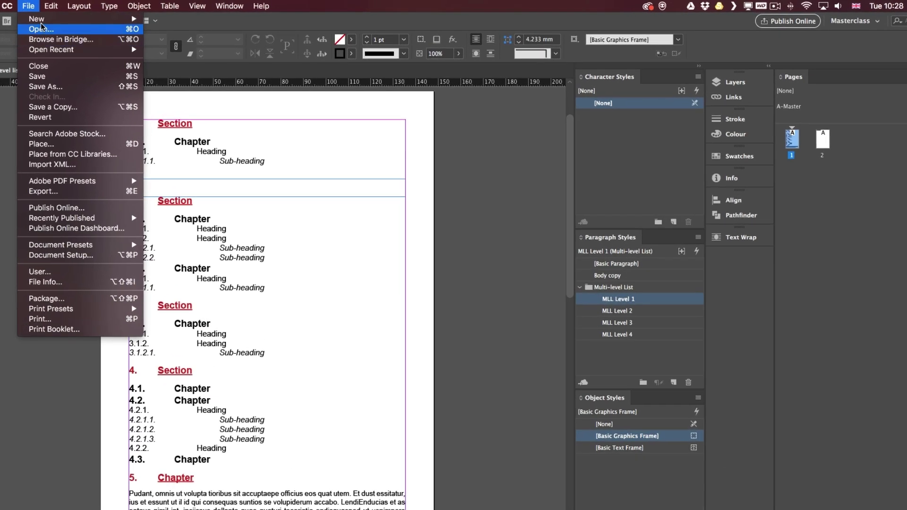
# Step: Create a new blank document with default settings
pyautogui.moveTo(42, 18)
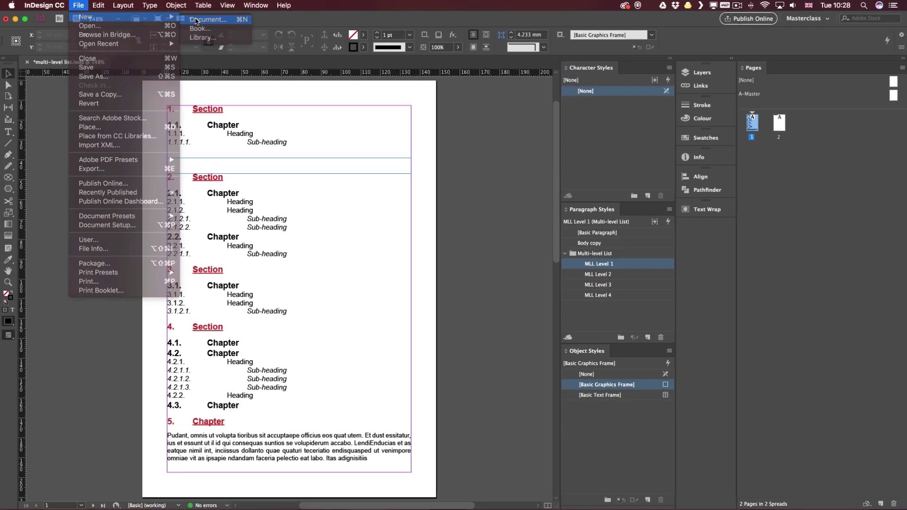
pyautogui.click(161, 22)
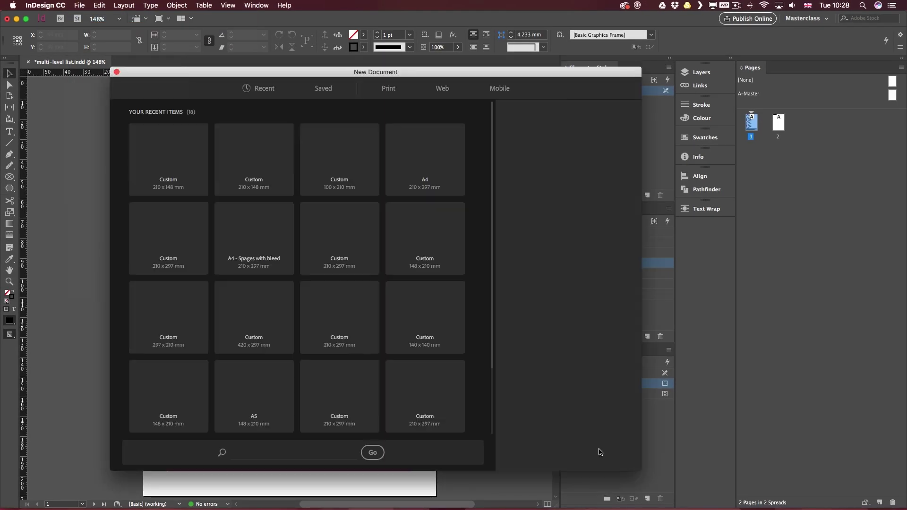
pyautogui.click(614, 455)
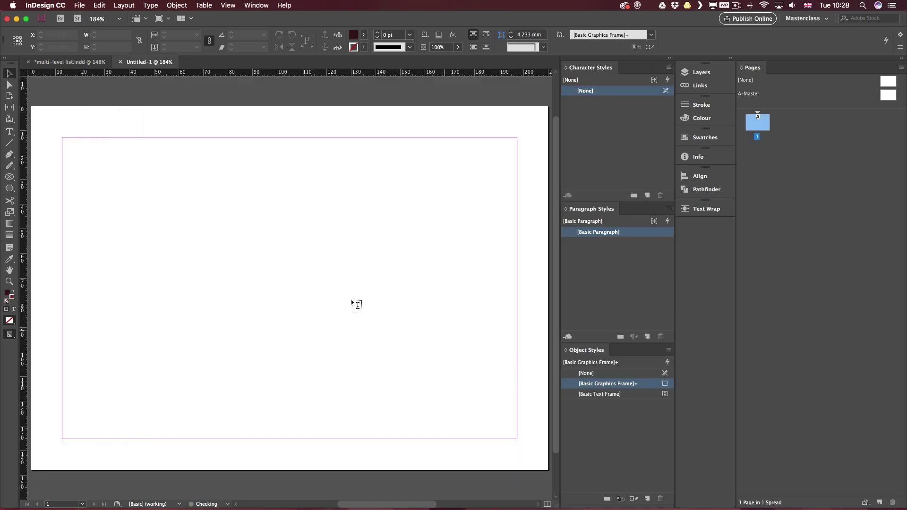
# Step: Draw a left text frame with a numbered list of Chapter 1 and Chapter 2
pyautogui.press('t')
pyautogui.moveTo(74, 148); pyautogui.dragTo(238, 418)
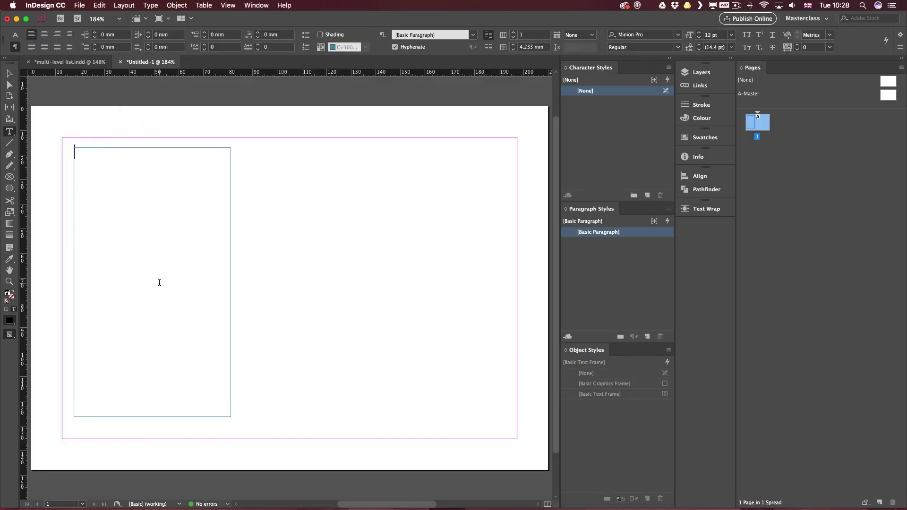
pyautogui.write('Chapter 1')
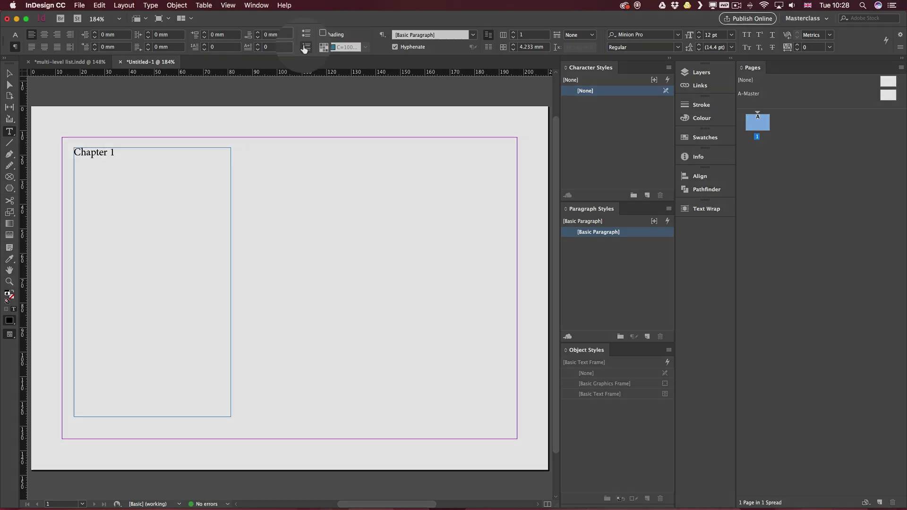
pyautogui.click(306, 48)
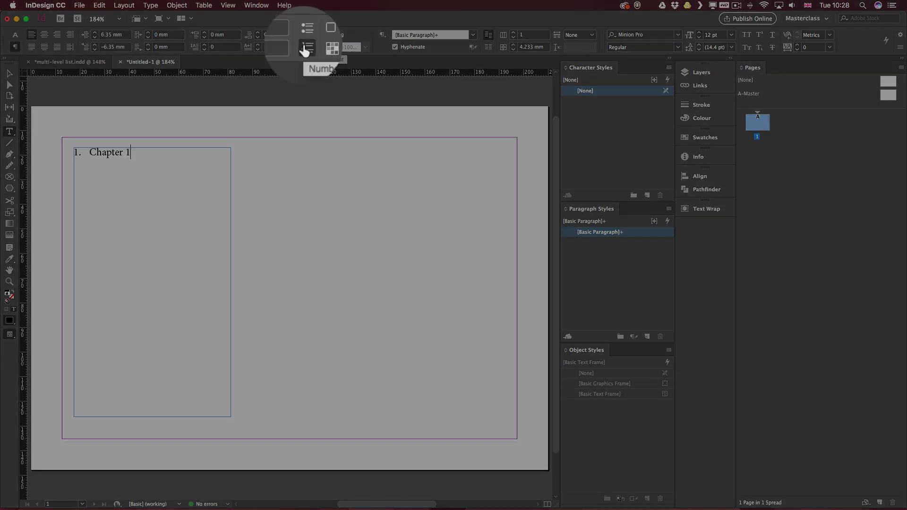
pyautogui.press('Return')
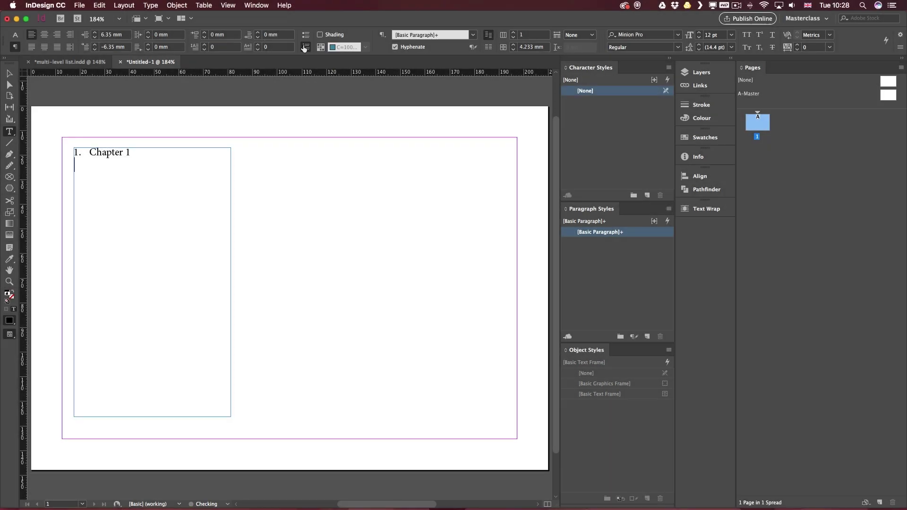
pyautogui.write('Chapter 2')
pyautogui.press('Escape')
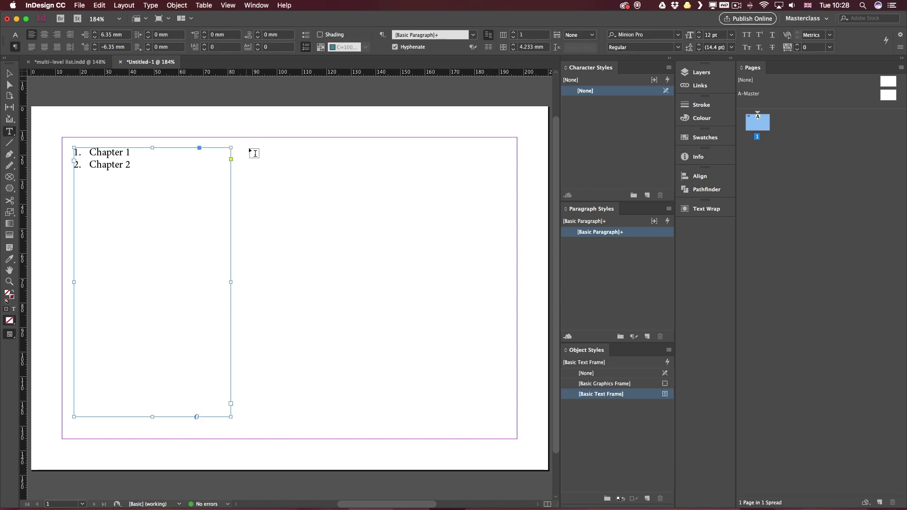
# Step: Draw a second frame beside it containing a numbered Chapter 3
pyautogui.moveTo(261, 147); pyautogui.dragTo(400, 417)
pyautogui.write('Chapter 3')
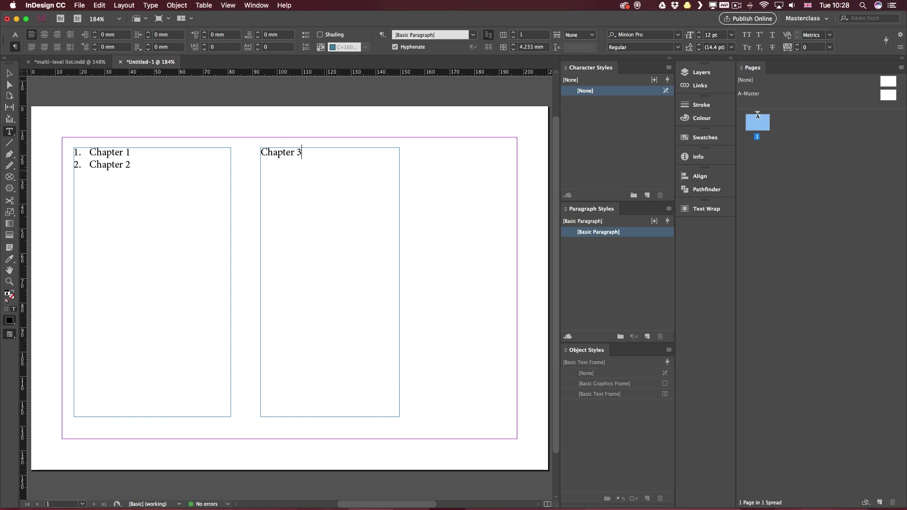
pyautogui.click(306, 47)
pyautogui.press('Escape')
pyautogui.click(430, 164)
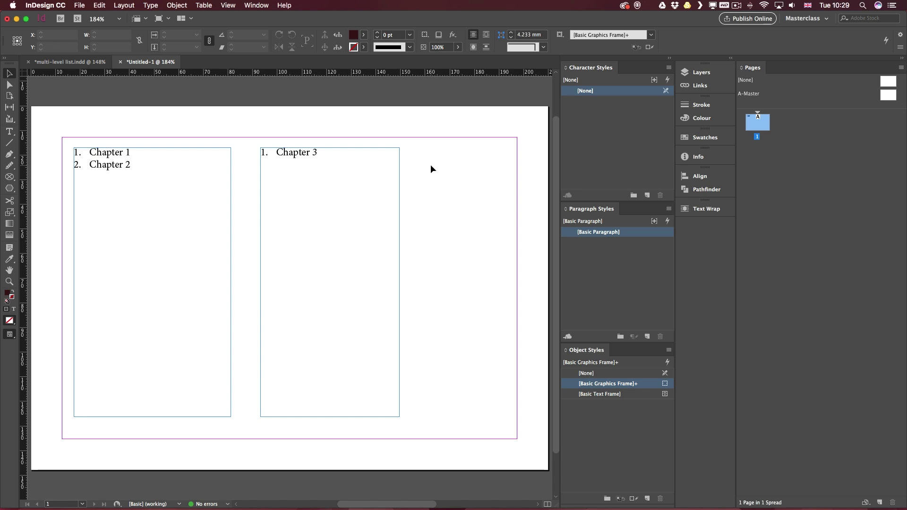
# Step: Create a paragraph style named 'Chapter titles' from the numbered Chapter 1 paragraph
pyautogui.press('t')
pyautogui.click(116, 152)
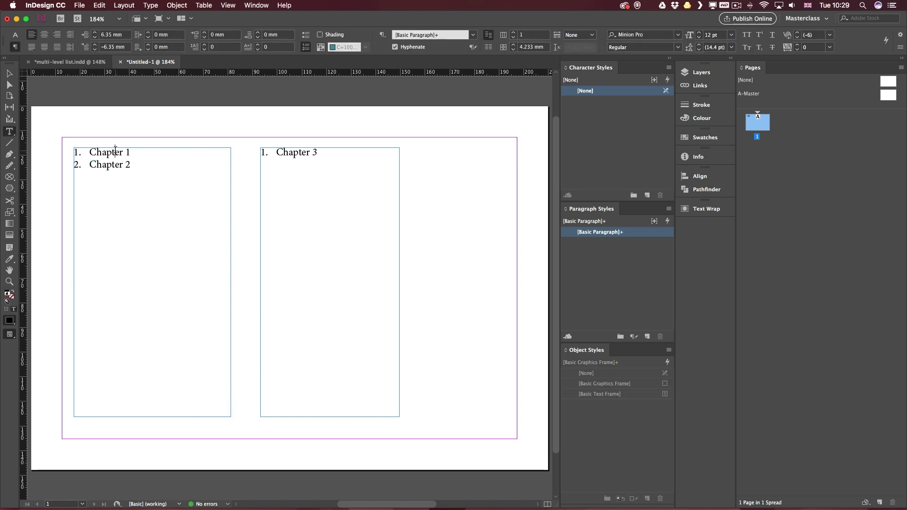
pyautogui.click(669, 209)
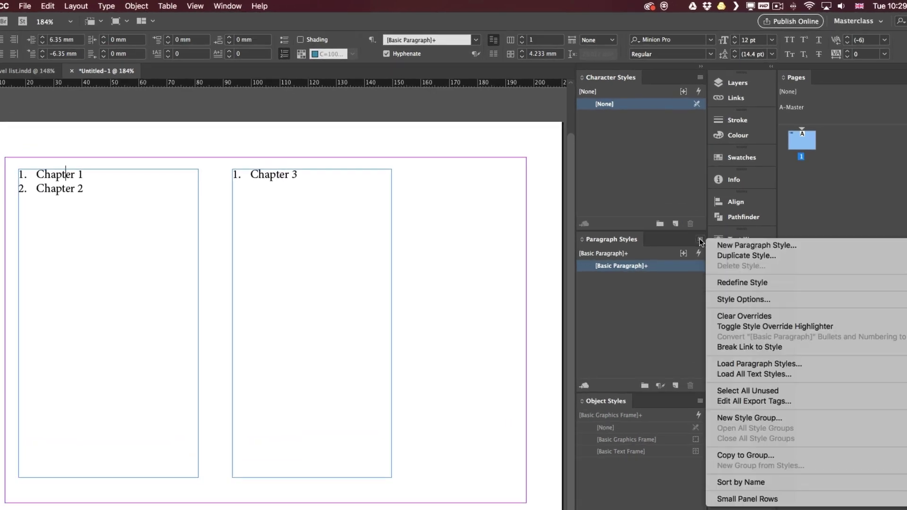
pyautogui.click(735, 248)
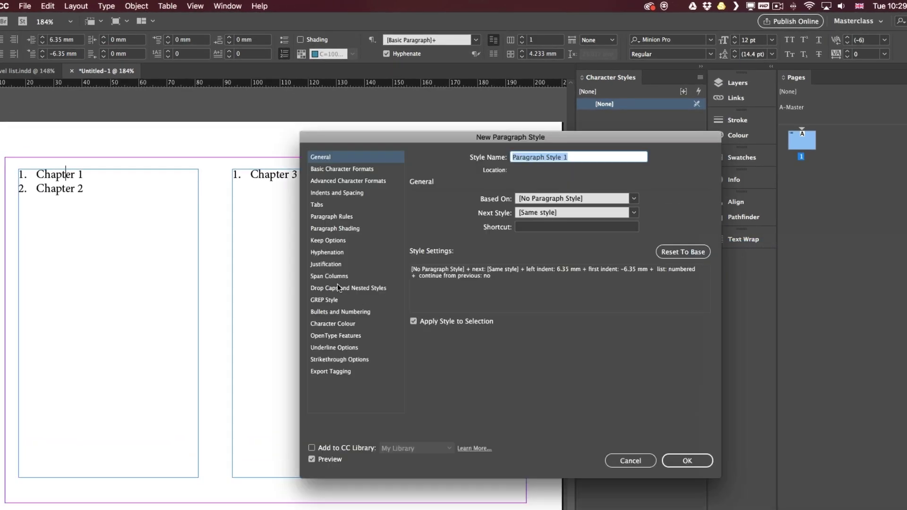
pyautogui.click(336, 312)
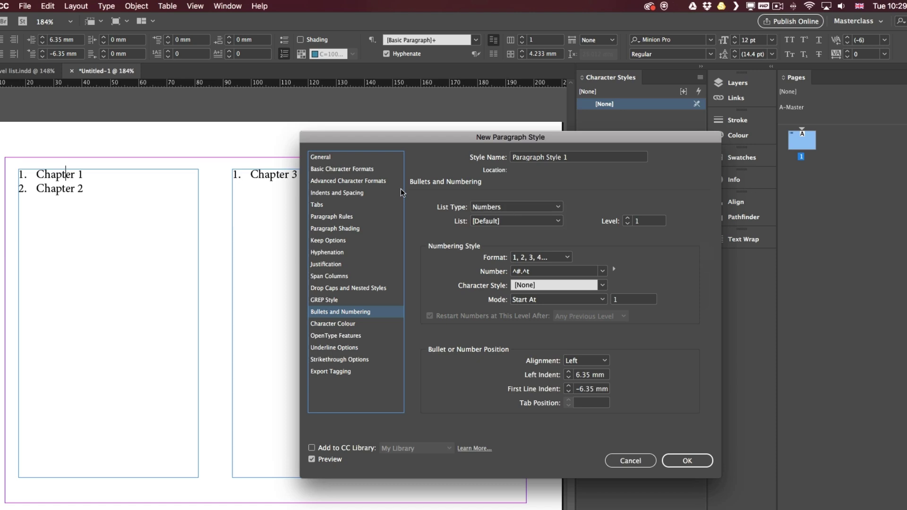
pyautogui.press('Tab')
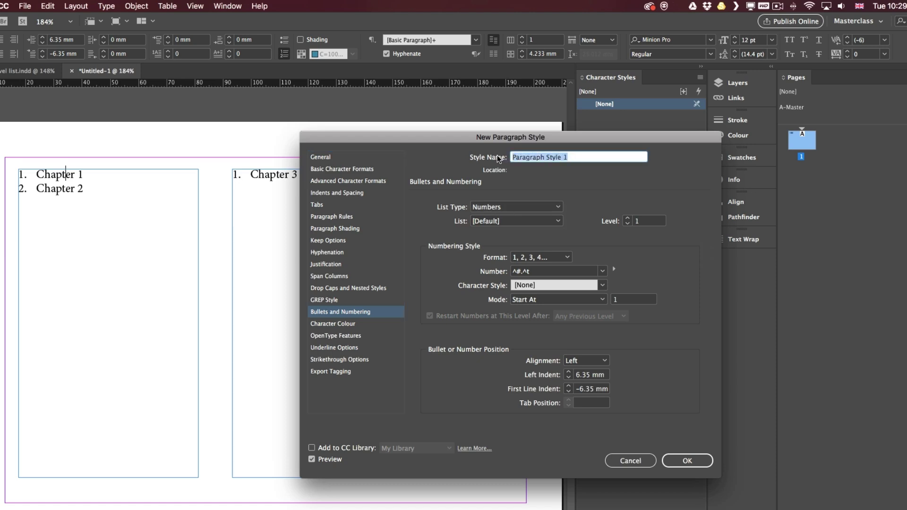
pyautogui.press('BackSpace')
pyautogui.write('Chapte')
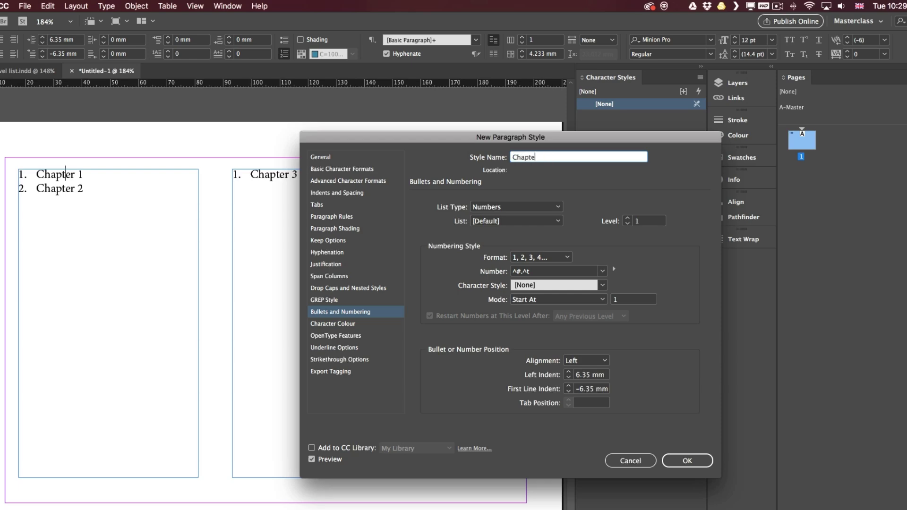
pyautogui.write('r titles')
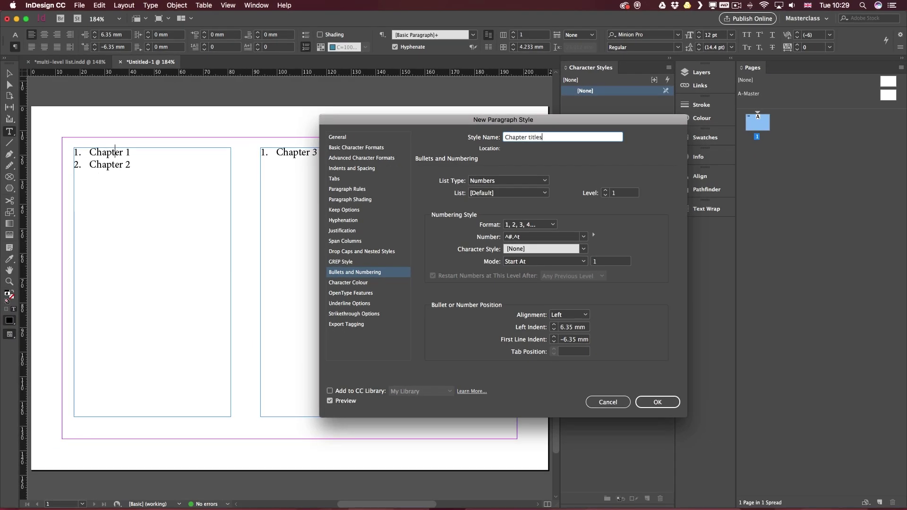
pyautogui.press('Return')
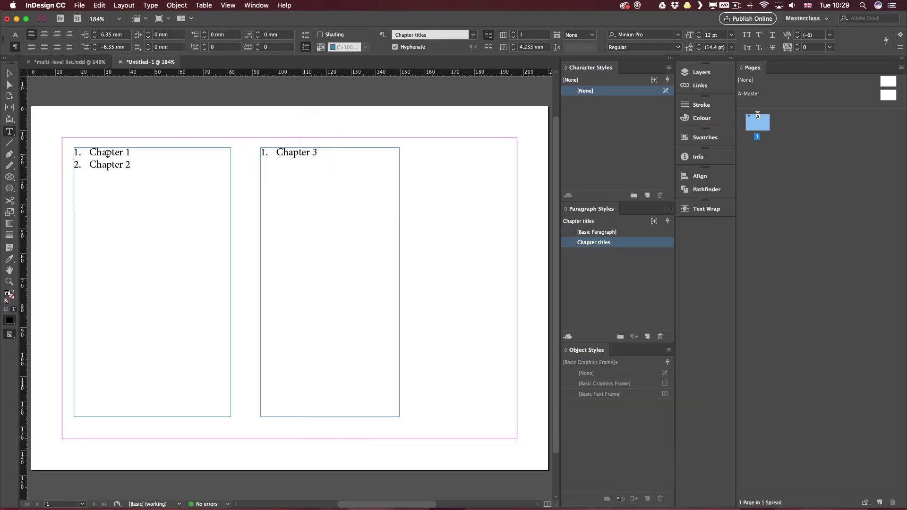
# Step: Apply Chapter titles to Chapter 2 and add a Chapter 3 line below it
pyautogui.click(108, 153)
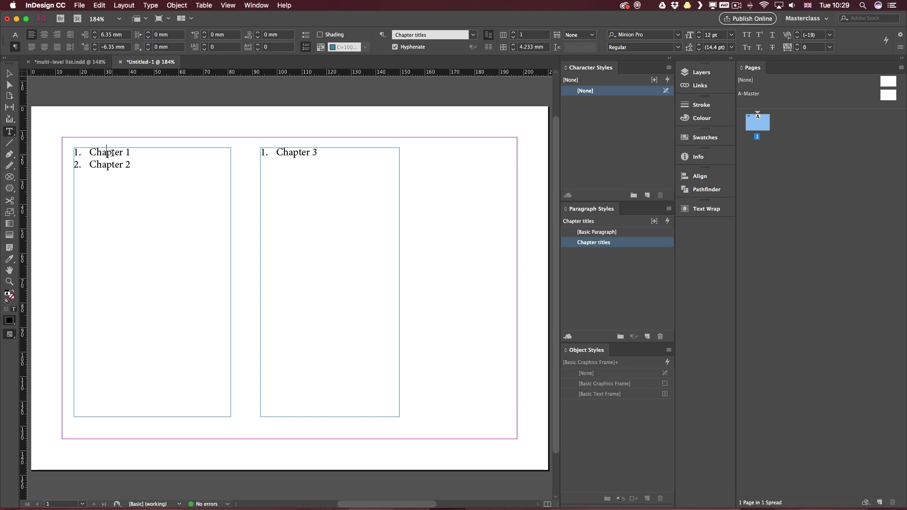
pyautogui.click(113, 164)
pyautogui.click(606, 243)
pyautogui.click(139, 163)
pyautogui.press('Return')
pyautogui.write('Chapter 3')
# Step: Set the Chapter titles numbering Mode to Continue from Previous Number
pyautogui.press('Escape')
pyautogui.click(430, 219)
pyautogui.rightClick(637, 243)
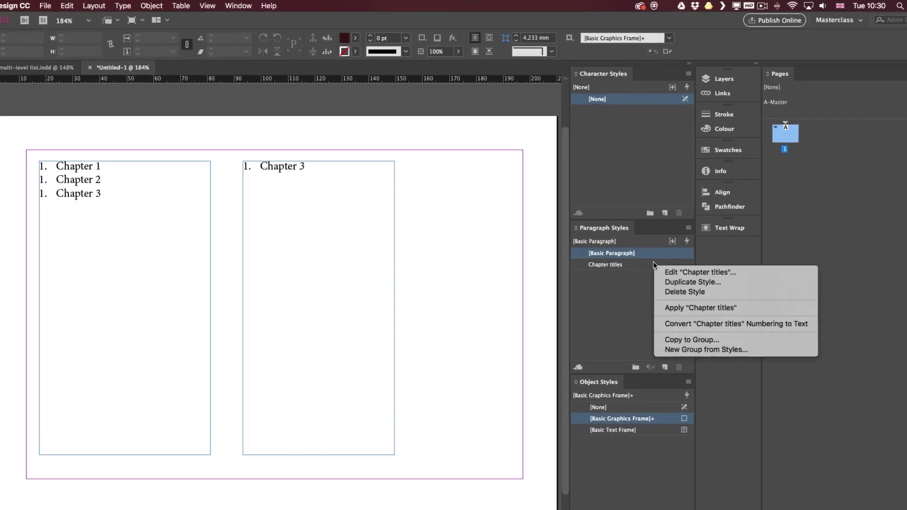
pyautogui.click(680, 273)
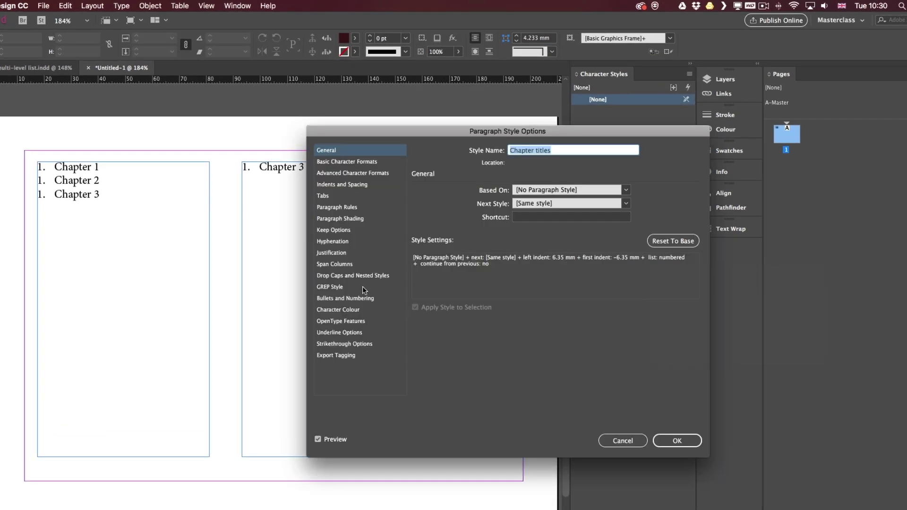
pyautogui.click(345, 299)
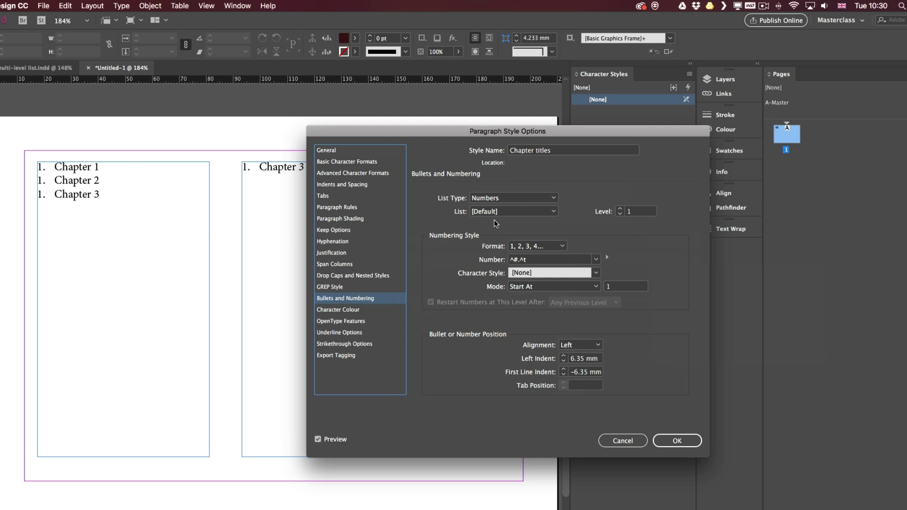
pyautogui.click(526, 287)
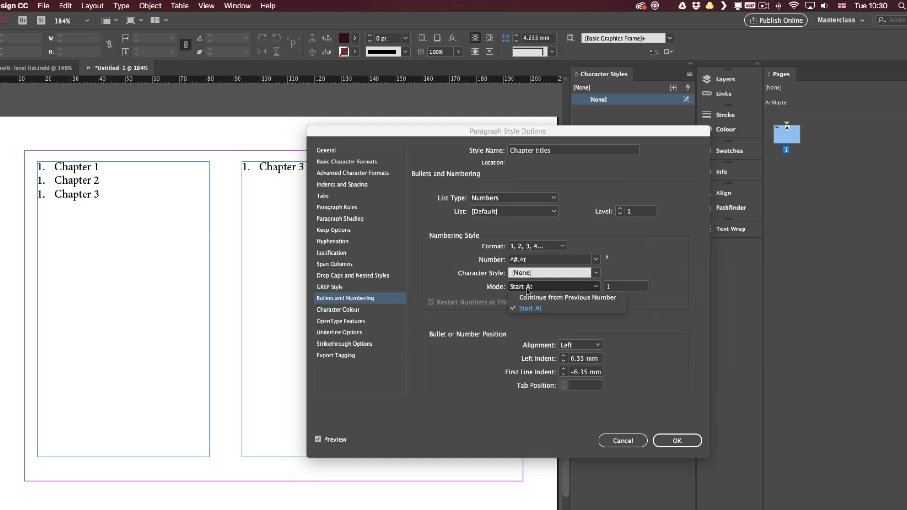
pyautogui.click(671, 292)
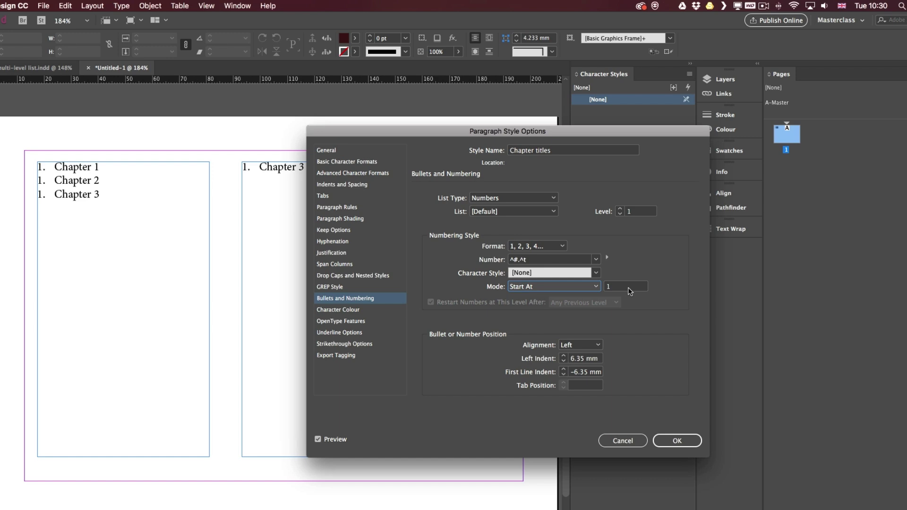
pyautogui.click(560, 286)
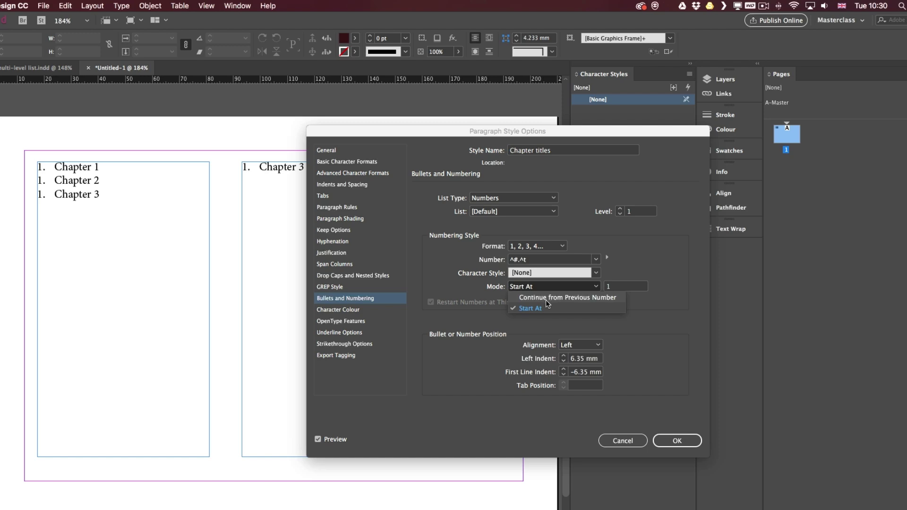
pyautogui.click(545, 299)
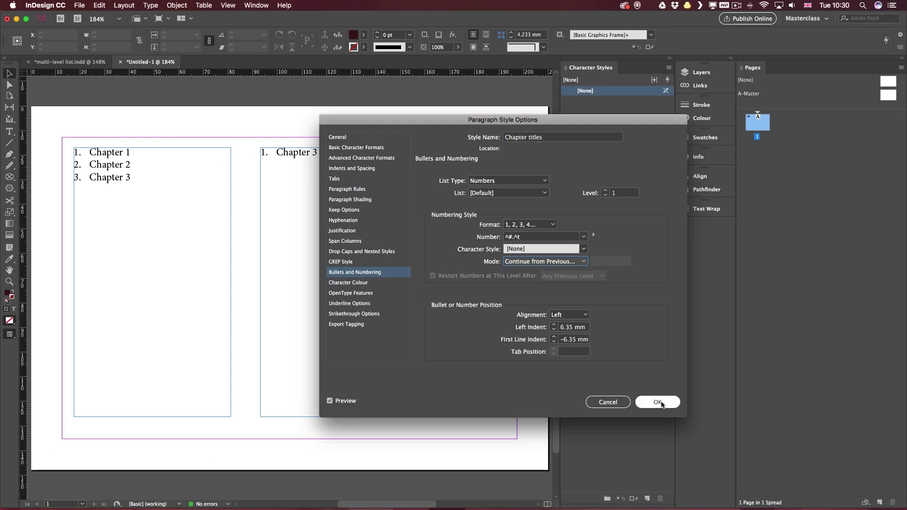
pyautogui.click(677, 440)
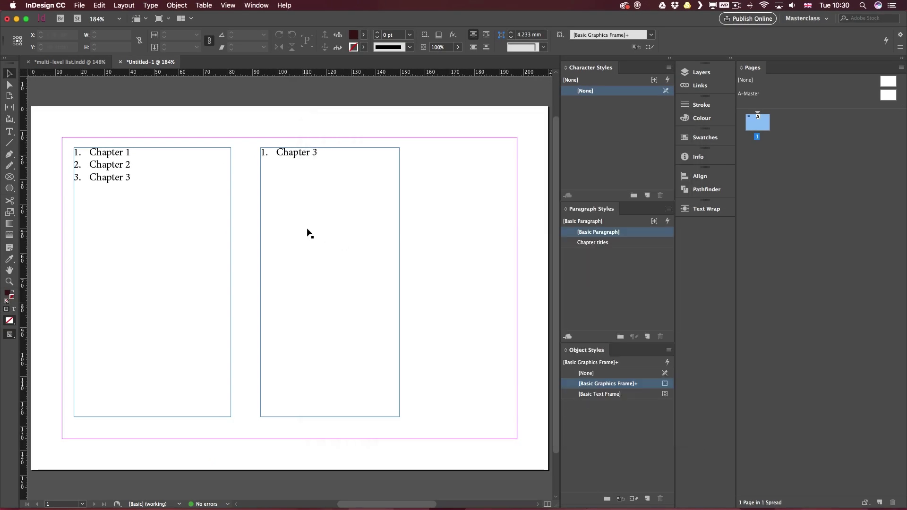
# Step: Change the right frame's text to Chapter 4 and apply the Chapter titles style
pyautogui.click(286, 173)
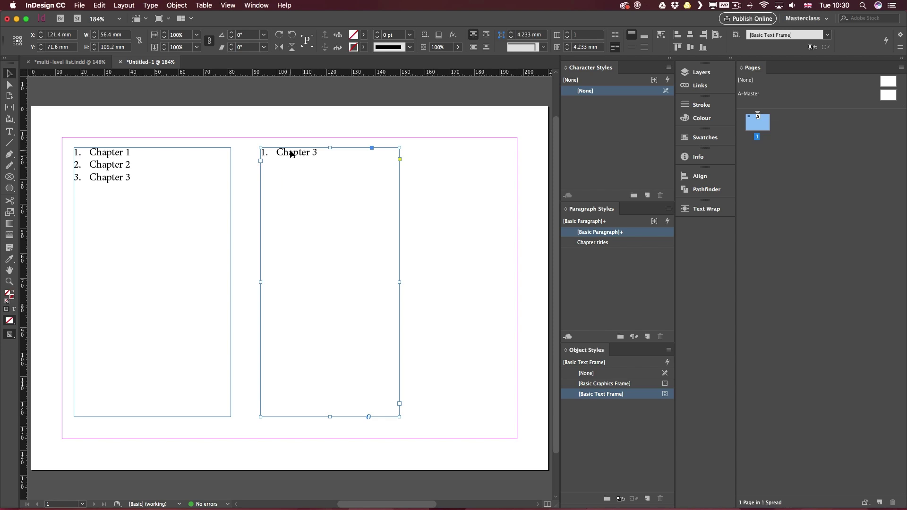
pyautogui.doubleClick(292, 152)
pyautogui.click(347, 152)
pyautogui.press('BackSpace')
pyautogui.write('4')
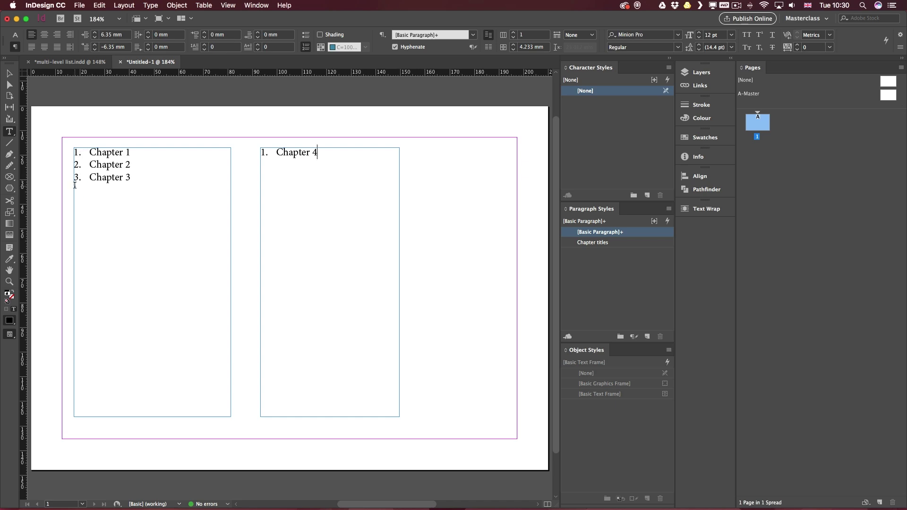
pyautogui.click(293, 152)
pyautogui.click(619, 247)
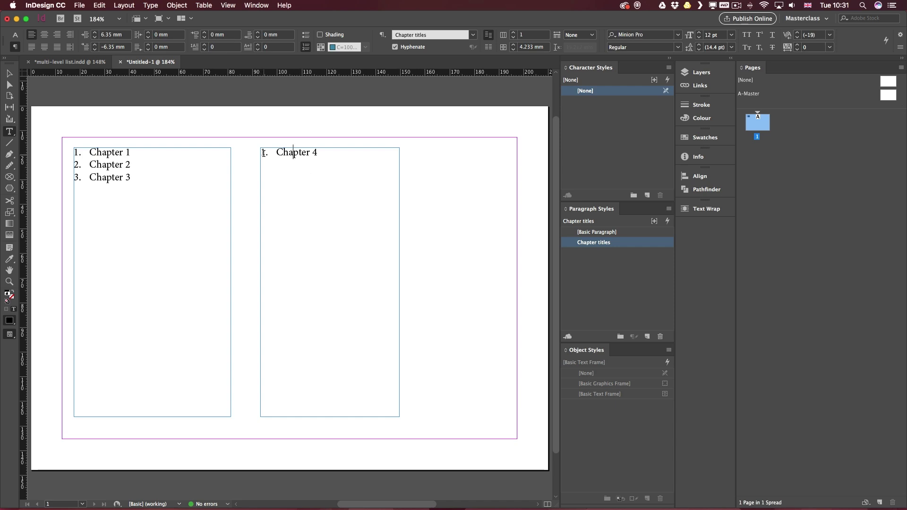
pyautogui.press('Escape')
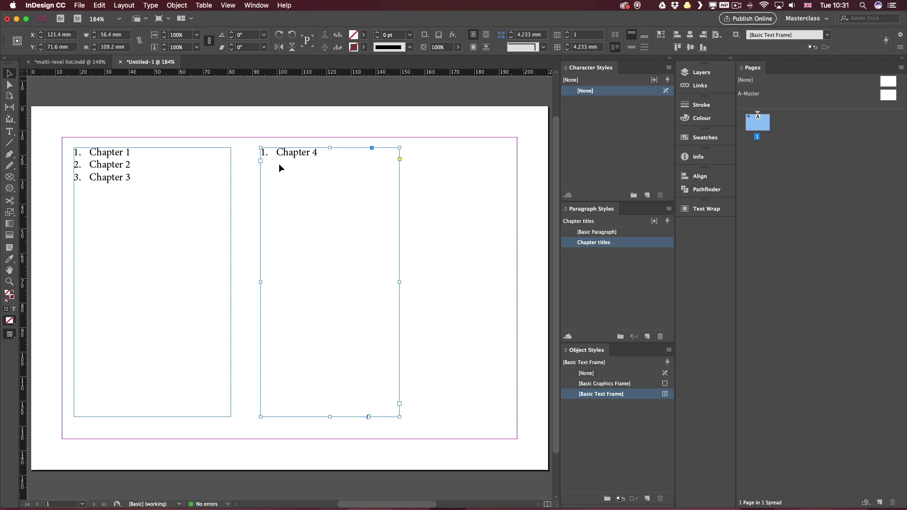
# Step: Move the right frame further right and delete its Chapter 4 text
pyautogui.moveTo(287, 162); pyautogui.dragTo(337, 166)
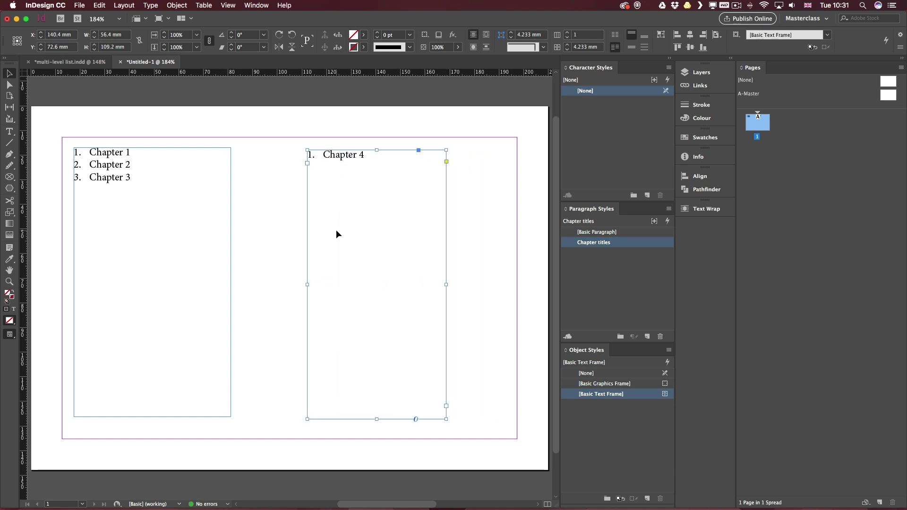
pyautogui.click(163, 223)
pyautogui.doubleClick(364, 176)
pyautogui.moveTo(371, 154); pyautogui.dragTo(263, 147)
pyautogui.press('BackSpace')
pyautogui.press('Escape')
# Step: Thread the left frame's text into the empty right frame
pyautogui.click(212, 327)
pyautogui.click(231, 404)
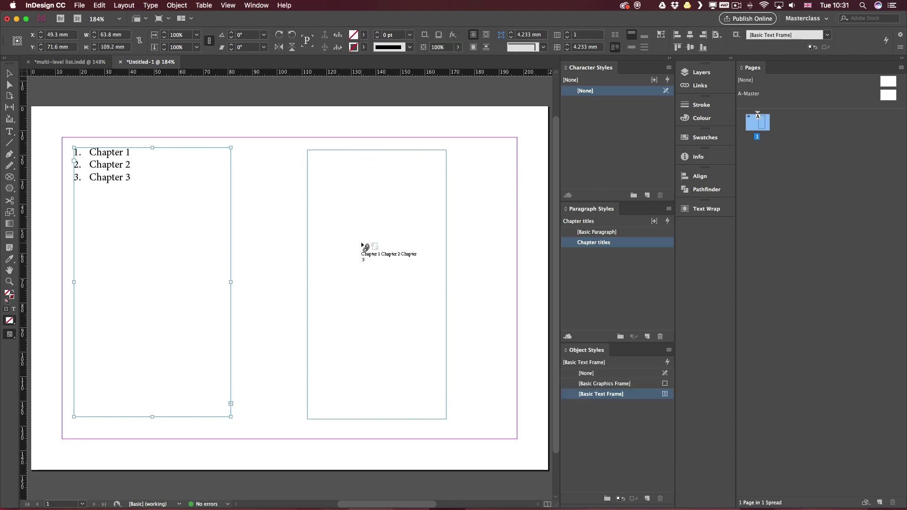
pyautogui.click(344, 215)
# Step: Add Chapter 4 after Chapter 3 and shorten the left frame so it flows right
pyautogui.click(171, 275)
pyautogui.doubleClick(156, 211)
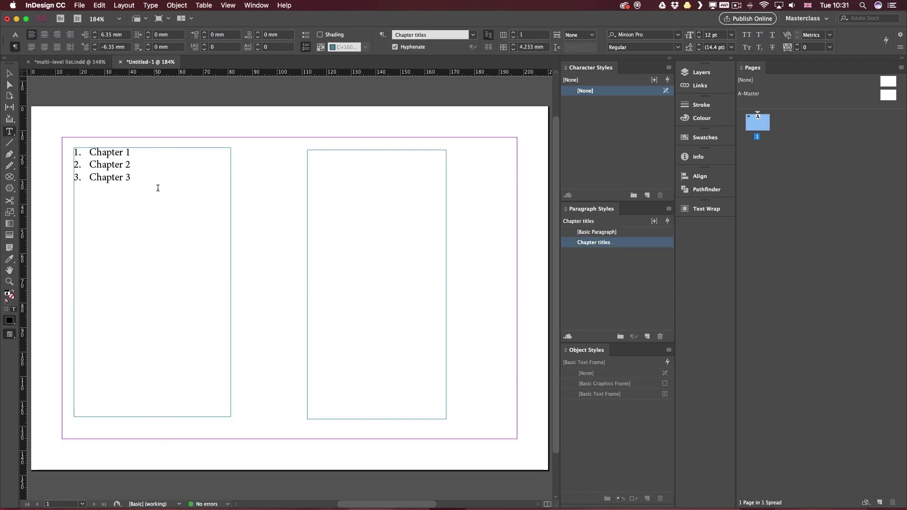
pyautogui.press('Return')
pyautogui.write('Chapter 4')
pyautogui.press('Escape')
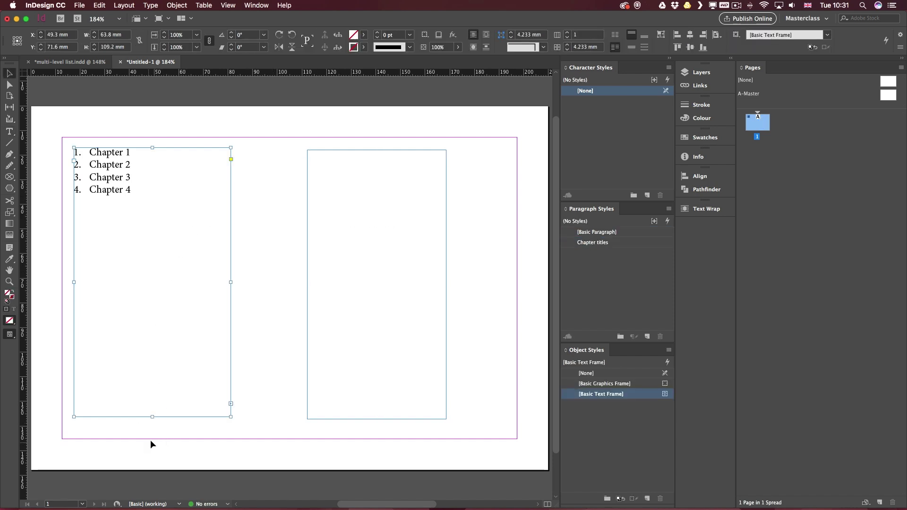
pyautogui.moveTo(152, 417); pyautogui.dragTo(173, 189)
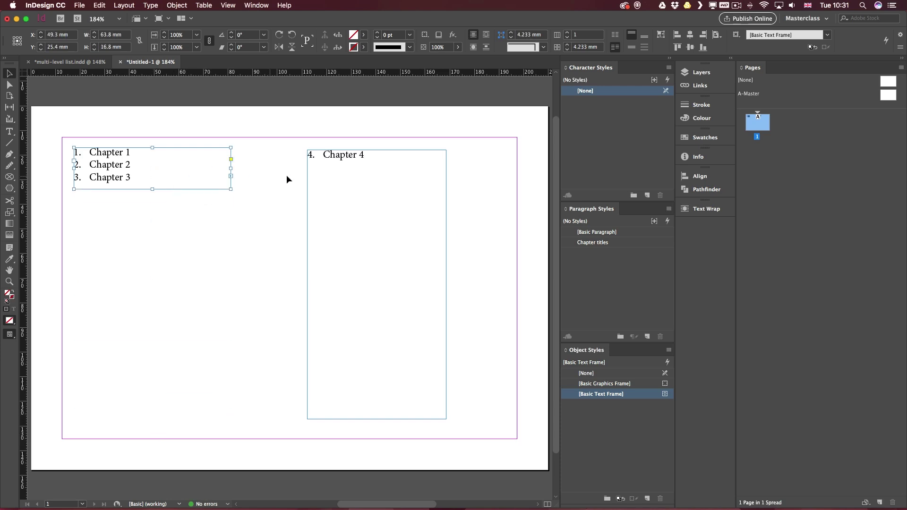
# Step: Show text threads and lengthen the left frame so Chapters 1–4 all fit there
pyautogui.click(228, 5)
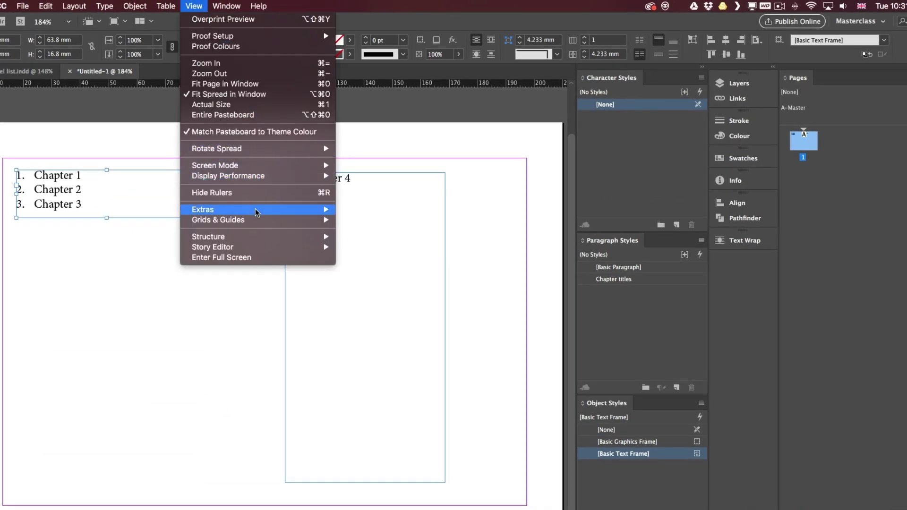
pyautogui.moveTo(258, 210)
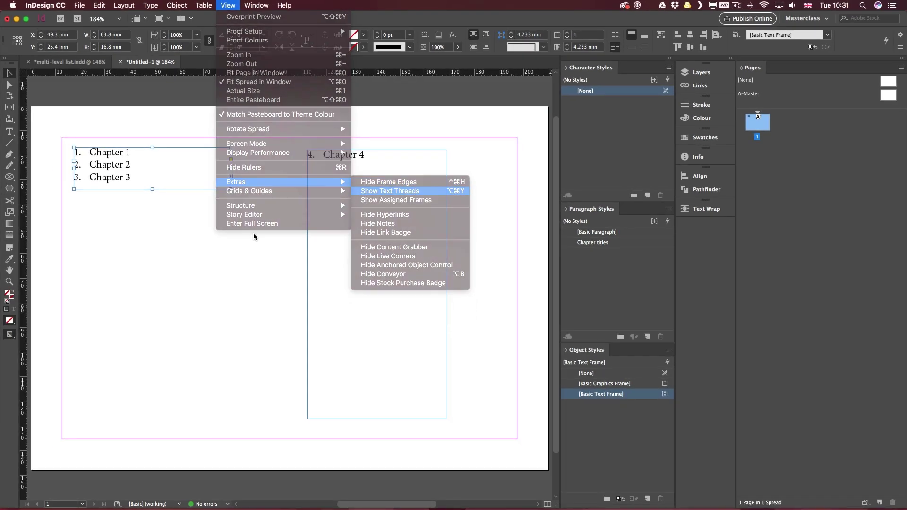
pyautogui.click(390, 191)
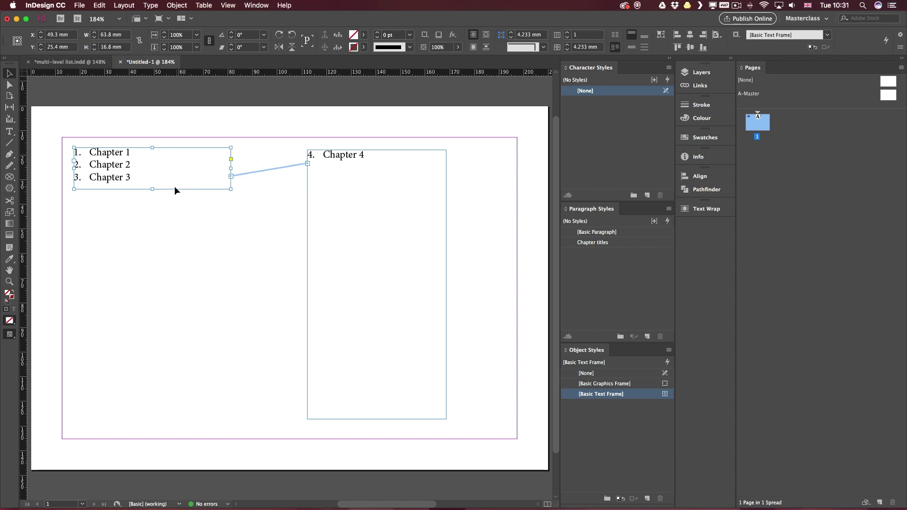
pyautogui.moveTo(155, 189); pyautogui.dragTo(154, 368)
pyautogui.click(306, 164)
# Step: Break the thread between the frames and move the empty frame closer to the list
pyautogui.click(328, 151)
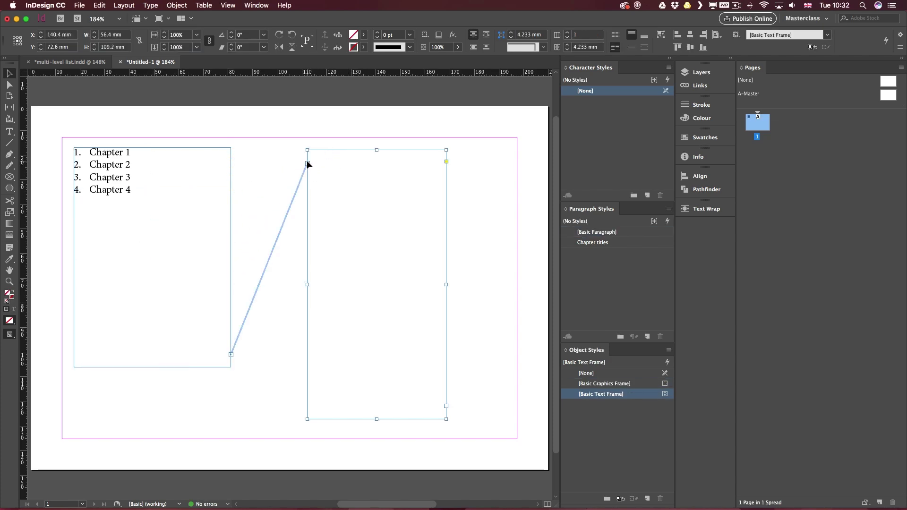
pyautogui.click(308, 164)
pyautogui.press('Escape')
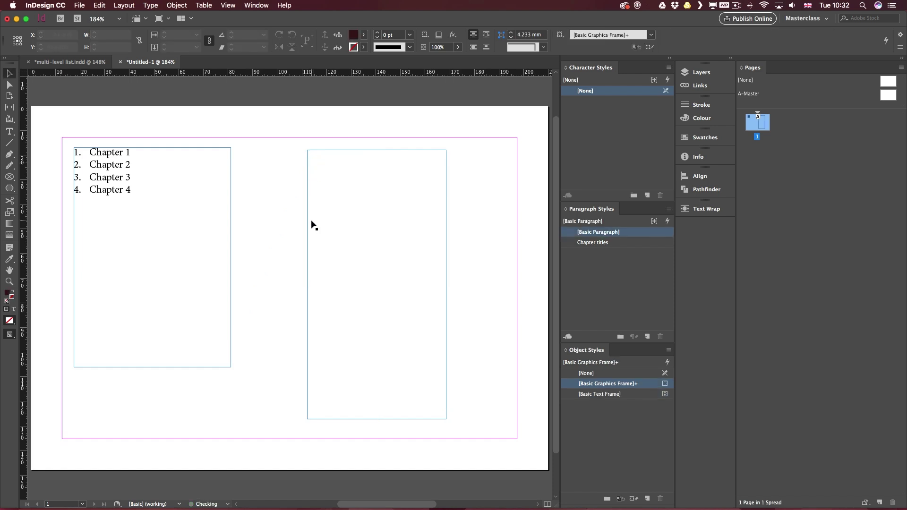
pyautogui.click(307, 166)
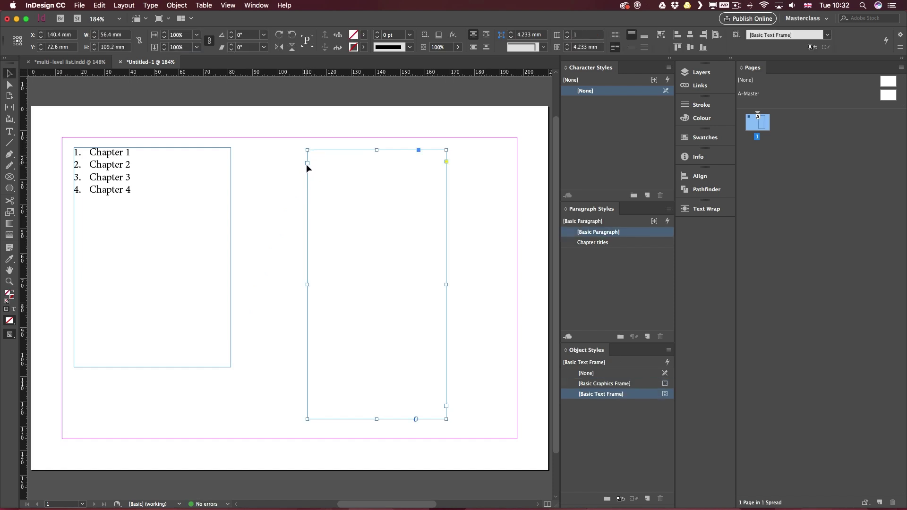
pyautogui.click(173, 362)
pyautogui.click(338, 148)
pyautogui.moveTo(338, 150); pyautogui.dragTo(288, 148)
# Step: Type Chapter 5 into the unlinked right frame
pyautogui.doubleClick(300, 165)
pyautogui.press('Escape')
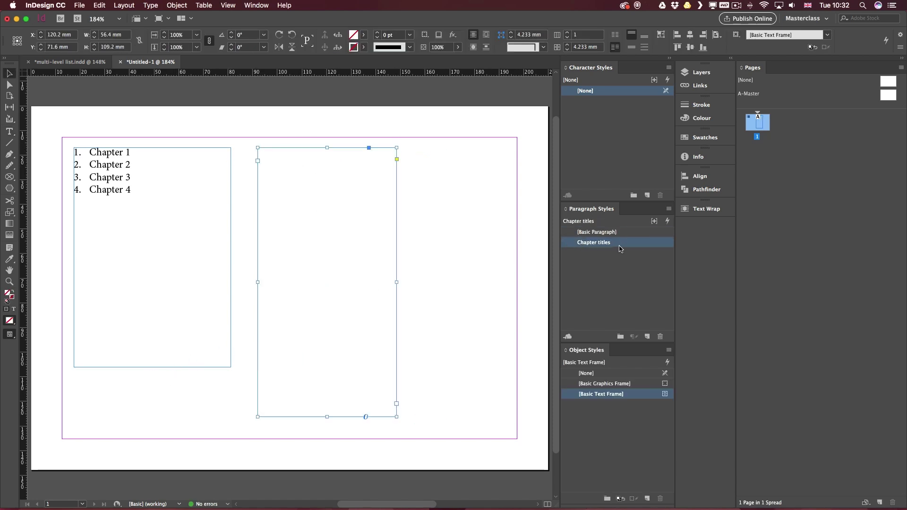
pyautogui.doubleClick(294, 165)
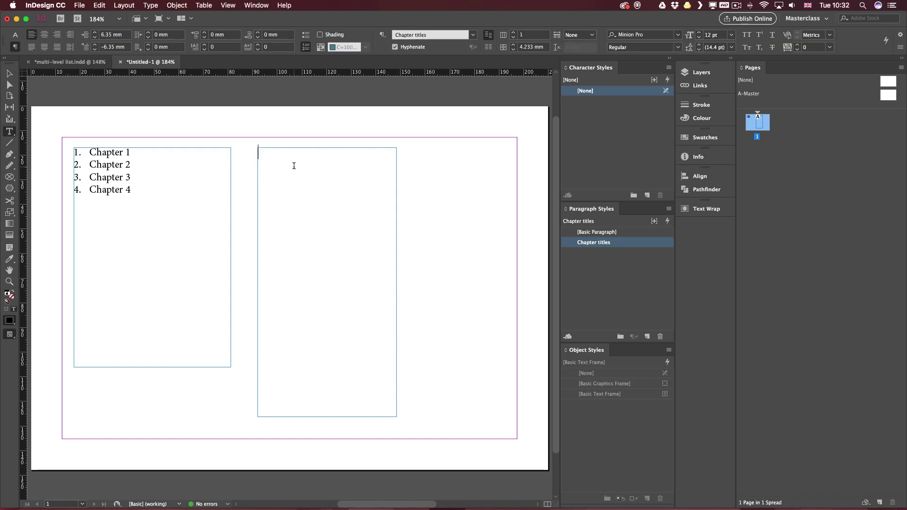
pyautogui.write('Chapter 5')
pyautogui.press('Escape')
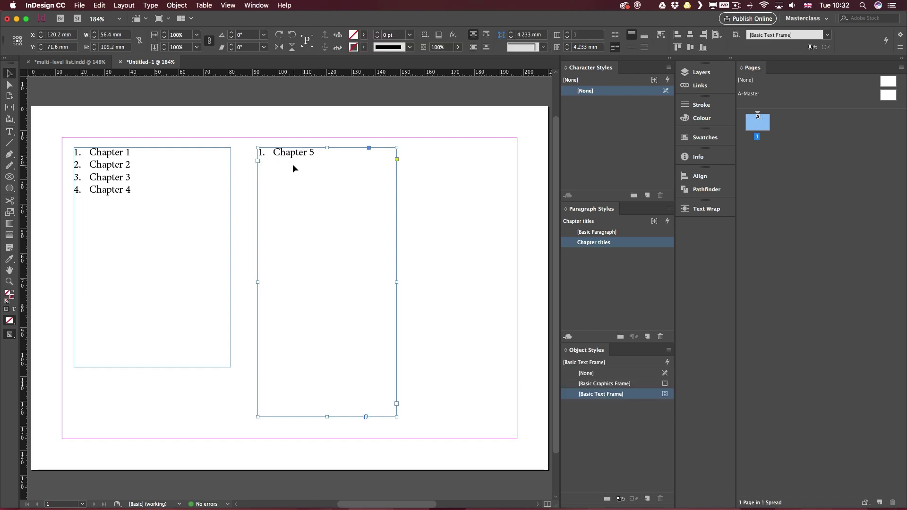
# Step: Move the Chapter 1–4 frame slightly down and right
pyautogui.moveTo(109, 183); pyautogui.dragTo(113, 202)
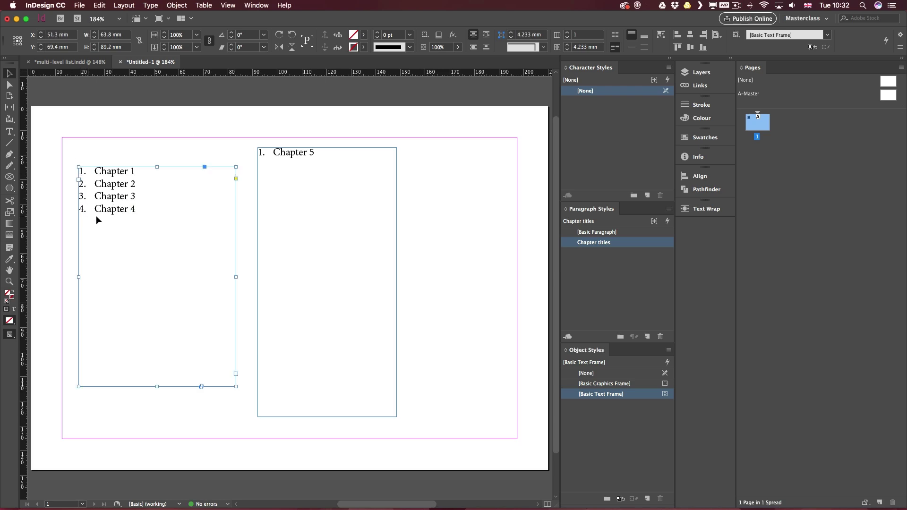
pyautogui.click(296, 152)
pyautogui.click(449, 225)
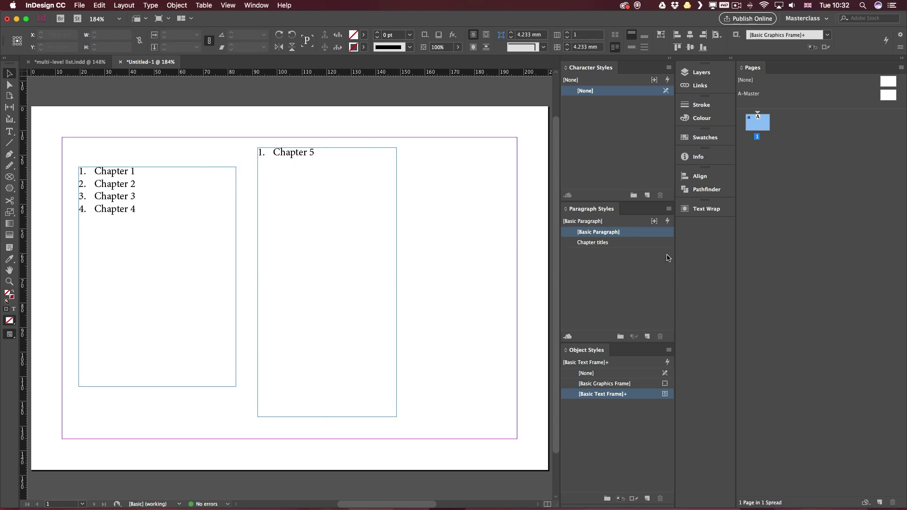
# Step: Assign the Chapter titles numbering to a new list named 'Chapters'
pyautogui.rightClick(624, 245)
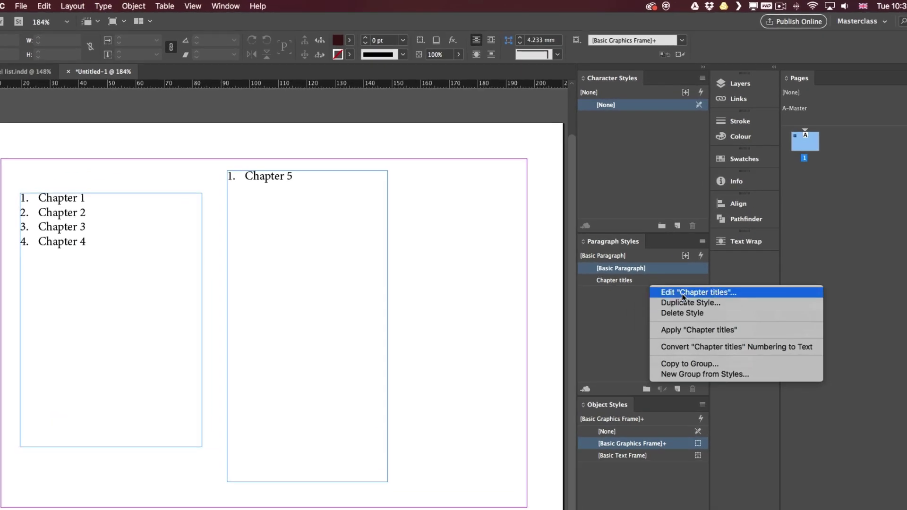
pyautogui.click(683, 293)
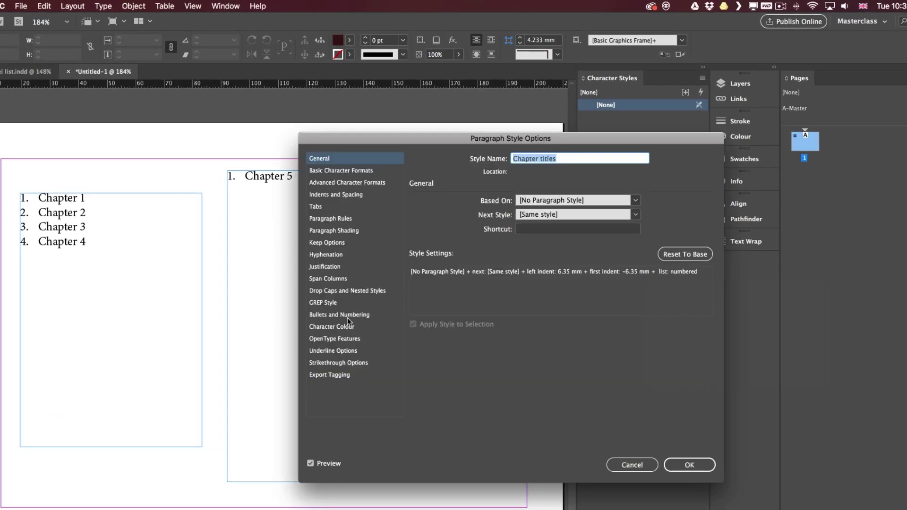
pyautogui.click(348, 315)
pyautogui.moveTo(432, 140); pyautogui.dragTo(529, 162)
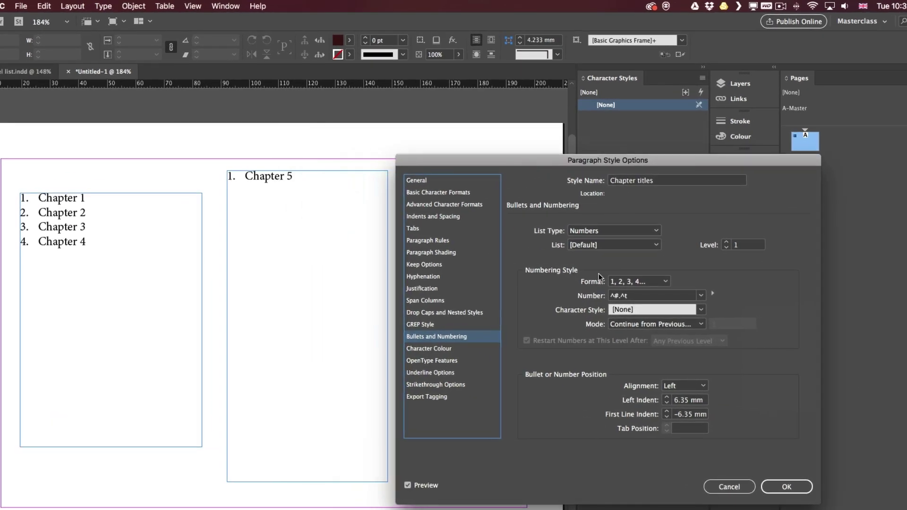
pyautogui.click(586, 245)
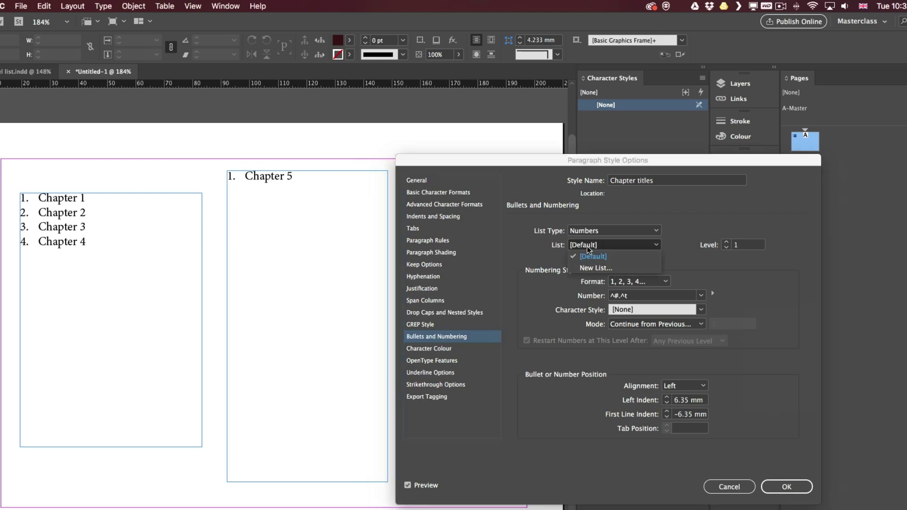
pyautogui.click(601, 267)
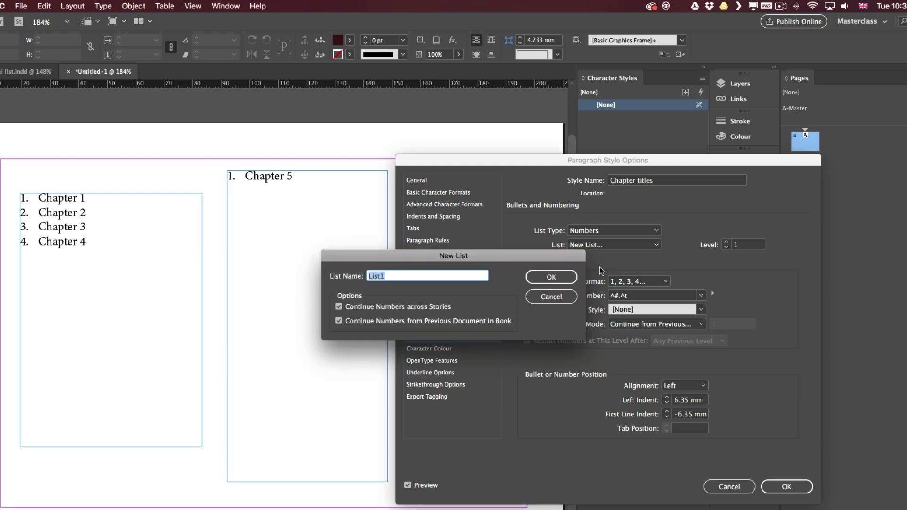
pyautogui.write('Chapters')
pyautogui.press('Return')
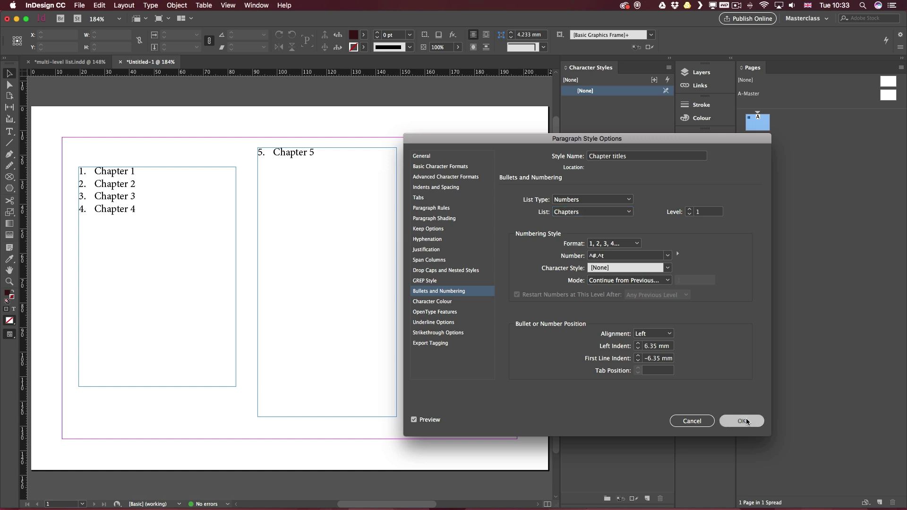
pyautogui.click(786, 487)
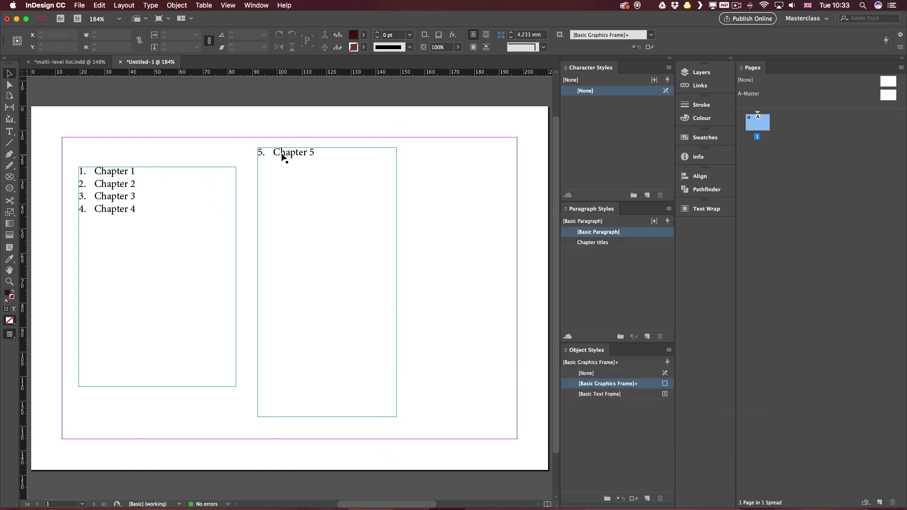
# Step: Move the Chapter 5 frame to the left and the Chapter 1–4 frame to the right
pyautogui.moveTo(285, 156); pyautogui.dragTo(120, 150)
pyautogui.moveTo(86, 181); pyautogui.dragTo(317, 167)
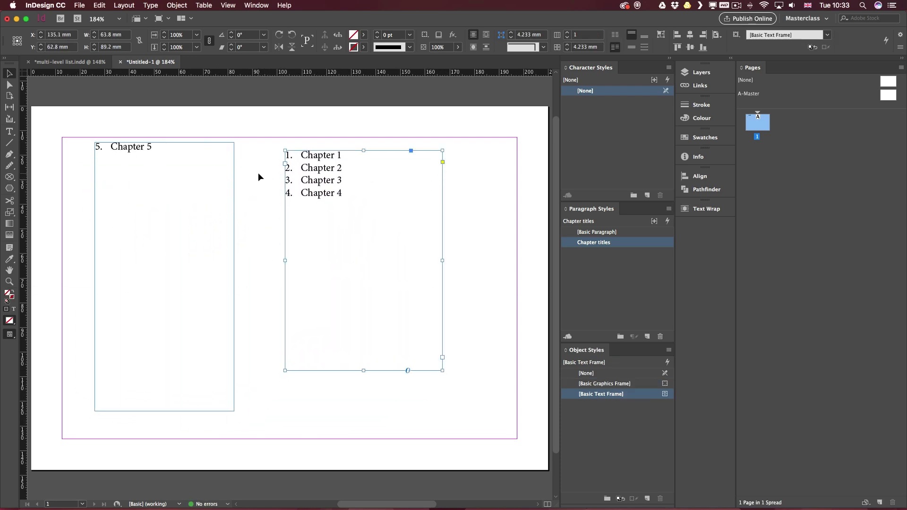
pyautogui.moveTo(170, 156); pyautogui.dragTo(168, 184)
pyautogui.moveTo(195, 220); pyautogui.dragTo(185, 198)
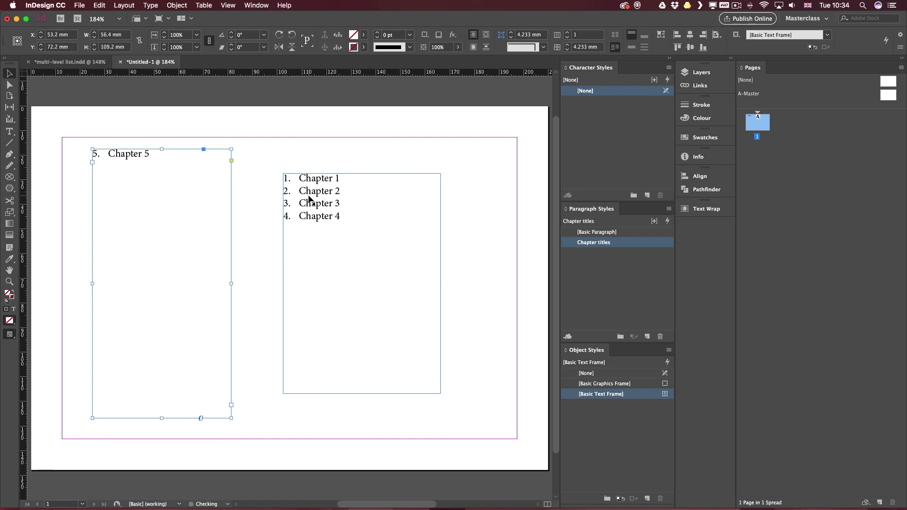
pyautogui.moveTo(317, 195); pyautogui.dragTo(349, 194)
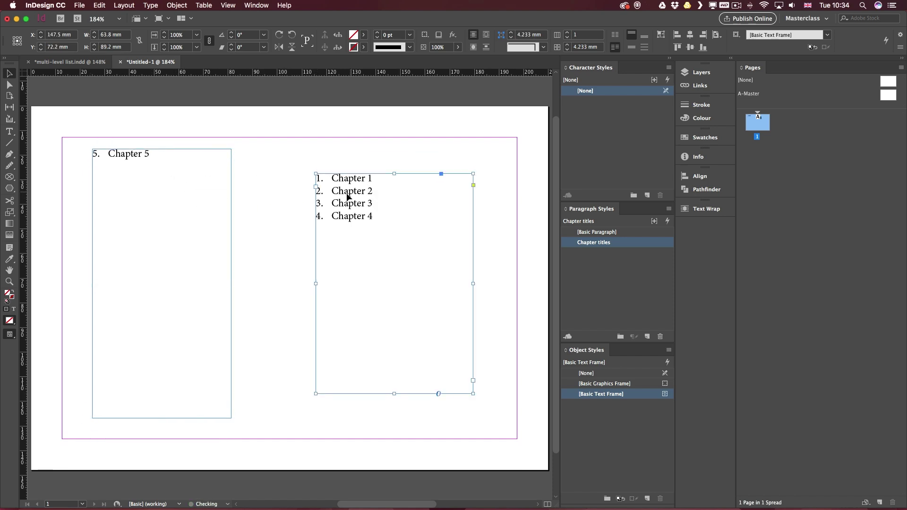
# Step: Add a second page to the document and zoom out to view both pages
pyautogui.click(880, 501)
pyautogui.press('super+minus')
pyautogui.press('super+minus')
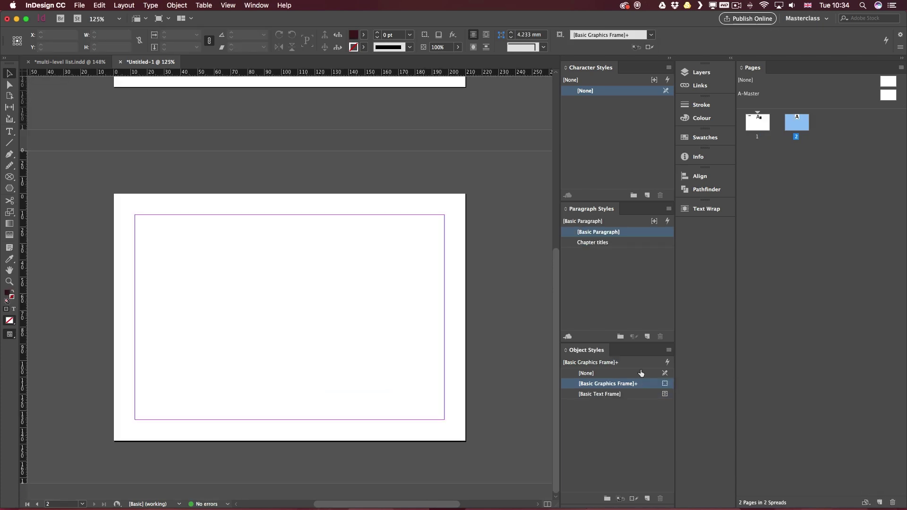
pyautogui.scroll(10, 469, 142)
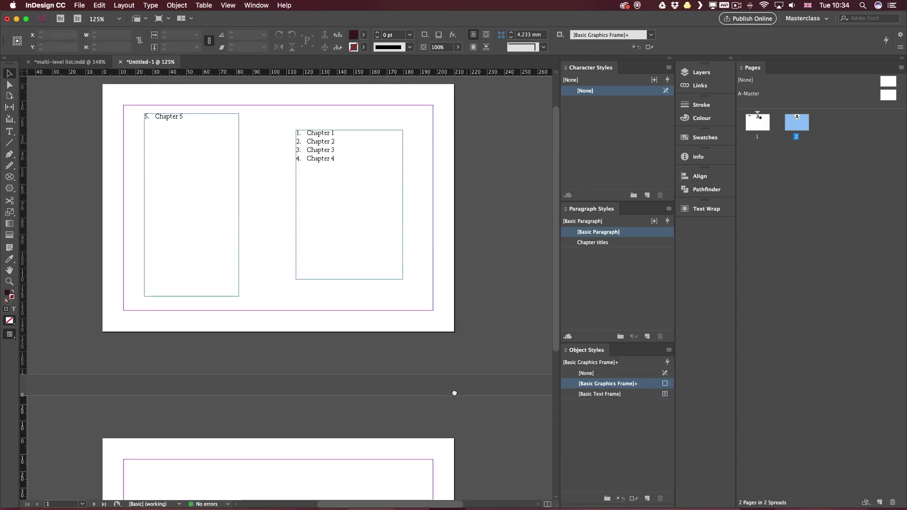
# Step: Move the Chapter 1–4 frame onto page 2 and check how the chapters renumber
pyautogui.click(325, 156)
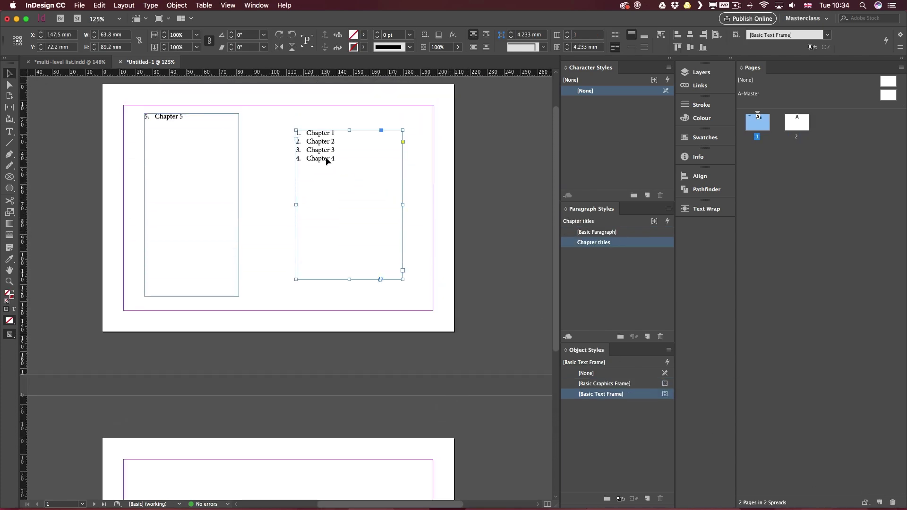
pyautogui.moveTo(320, 144); pyautogui.dragTo(323, 471)
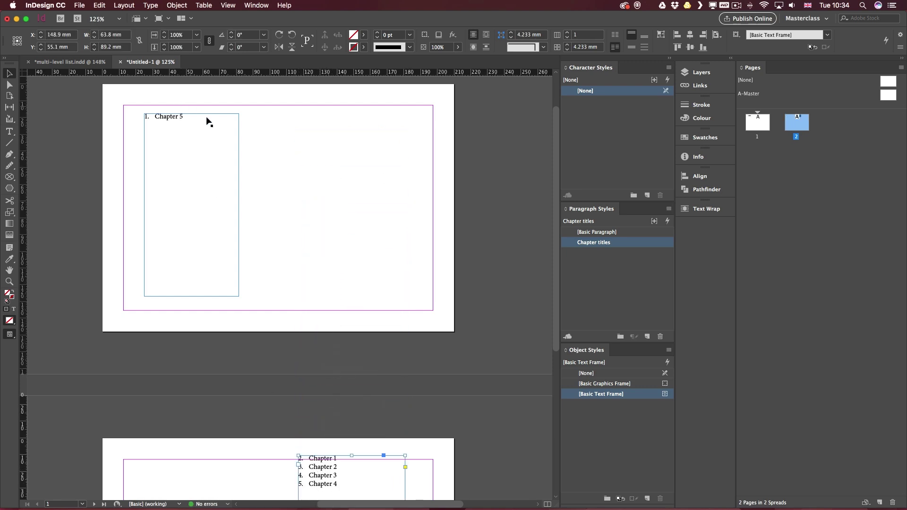
pyautogui.click(175, 118)
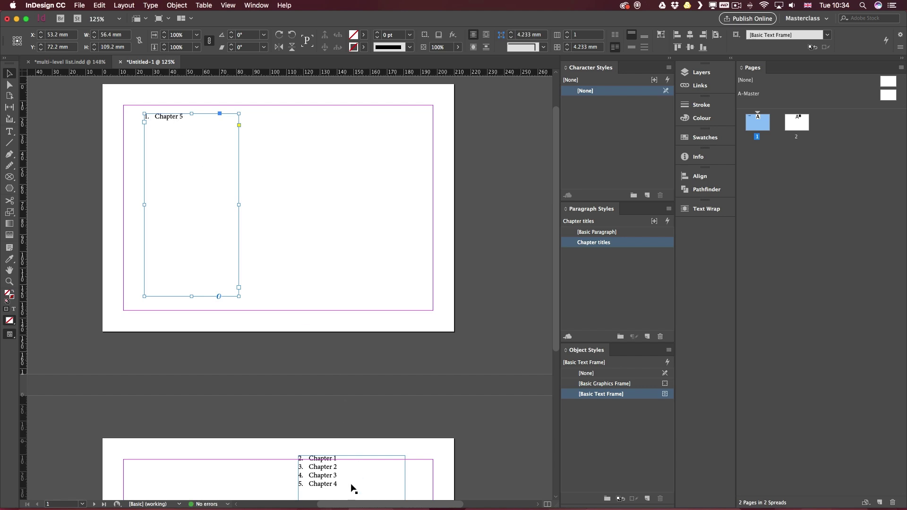
pyautogui.click(325, 470)
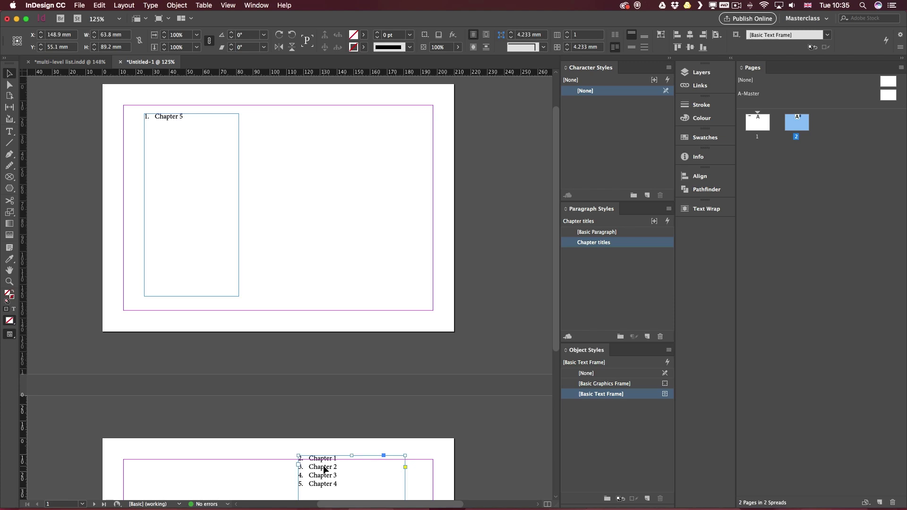
# Step: Place the Chapter 1–4 frame on page 1's left with Chapter 5 to its right, then zoom in
pyautogui.moveTo(324, 470); pyautogui.dragTo(287, 148)
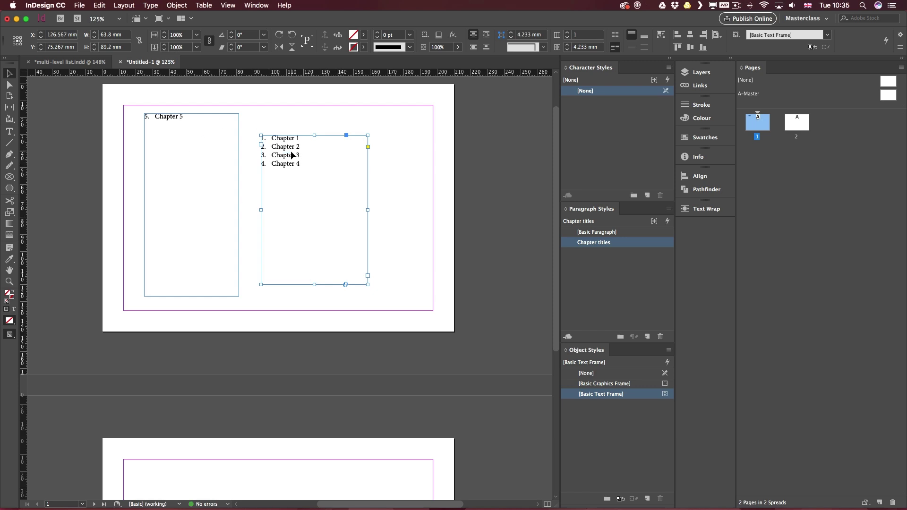
pyautogui.moveTo(165, 123); pyautogui.dragTo(369, 128)
pyautogui.moveTo(295, 154); pyautogui.dragTo(201, 138)
pyautogui.moveTo(378, 119); pyautogui.dragTo(333, 119)
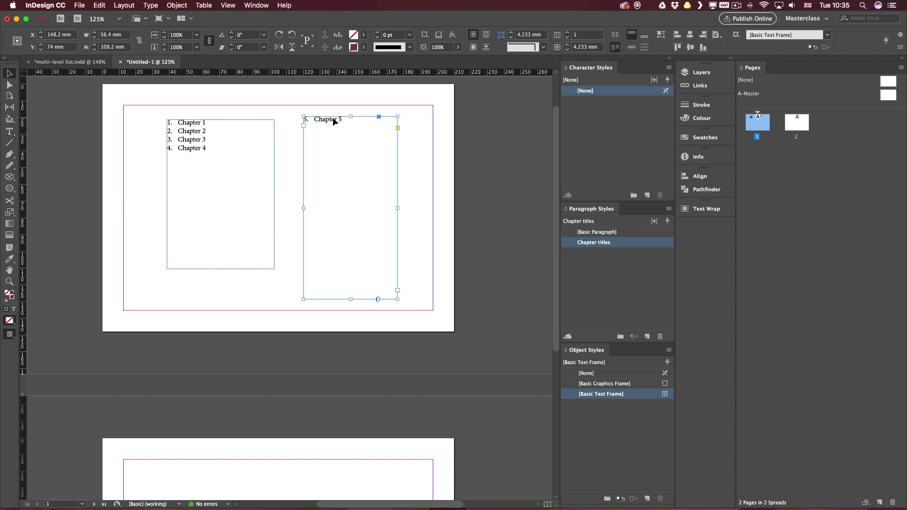
pyautogui.press('super+0')
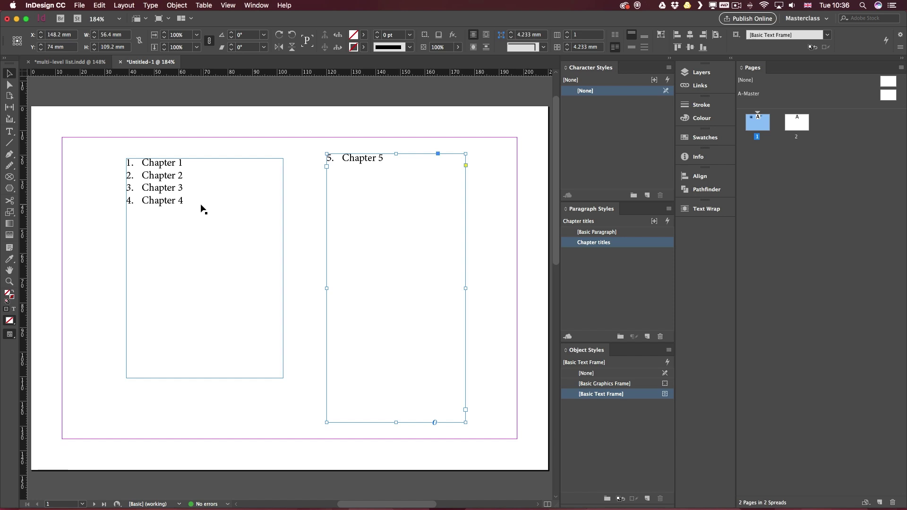
# Step: Insert a new 'Heading 1' line right after Chapter 1 in the list
pyautogui.doubleClick(197, 163)
pyautogui.press('Return')
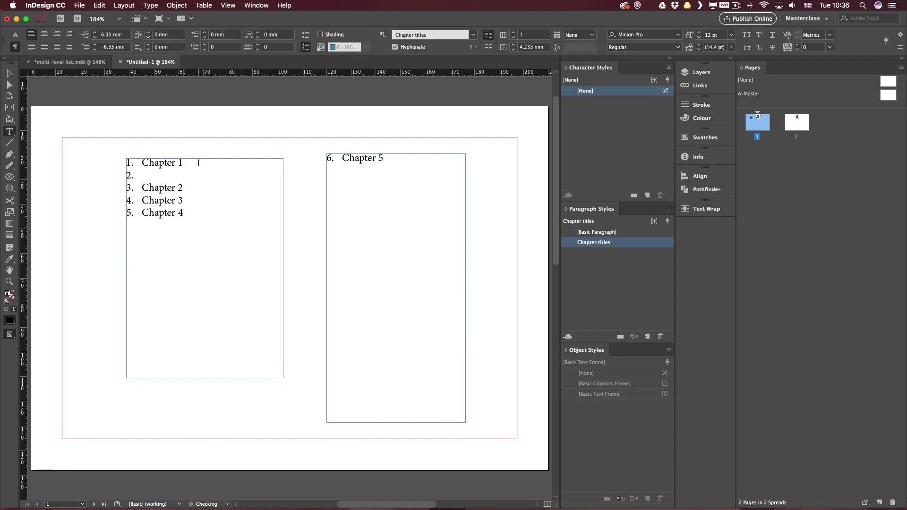
pyautogui.write('Heading 1')
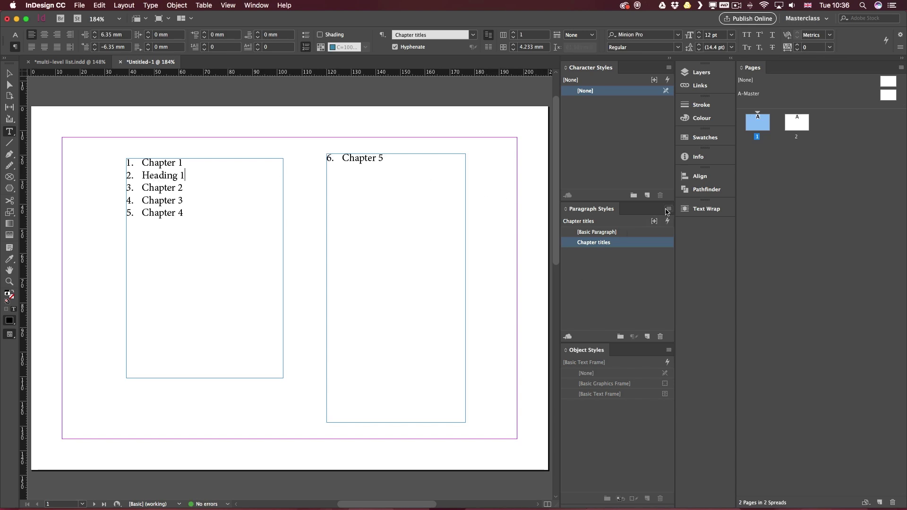
pyautogui.click(668, 210)
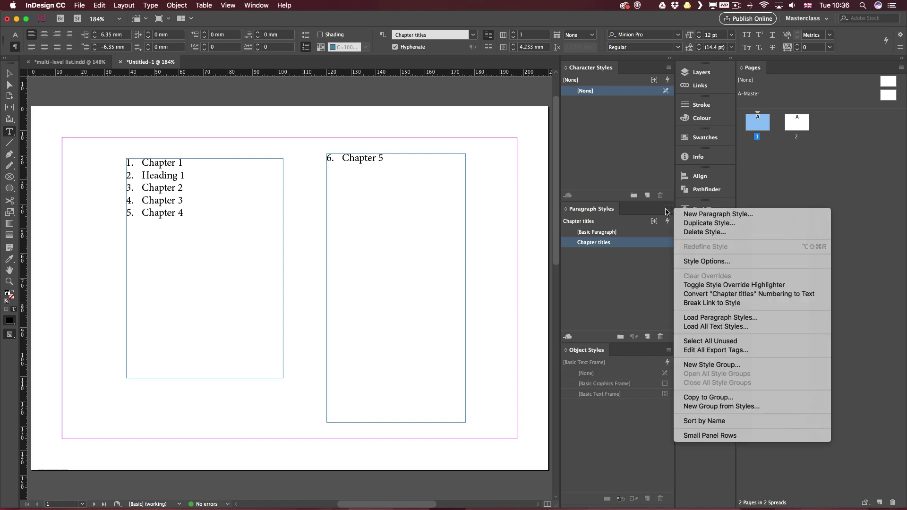
# Step: Create a paragraph style named 'Heading titles' and show its Bullets and Numbering settings
pyautogui.click(692, 218)
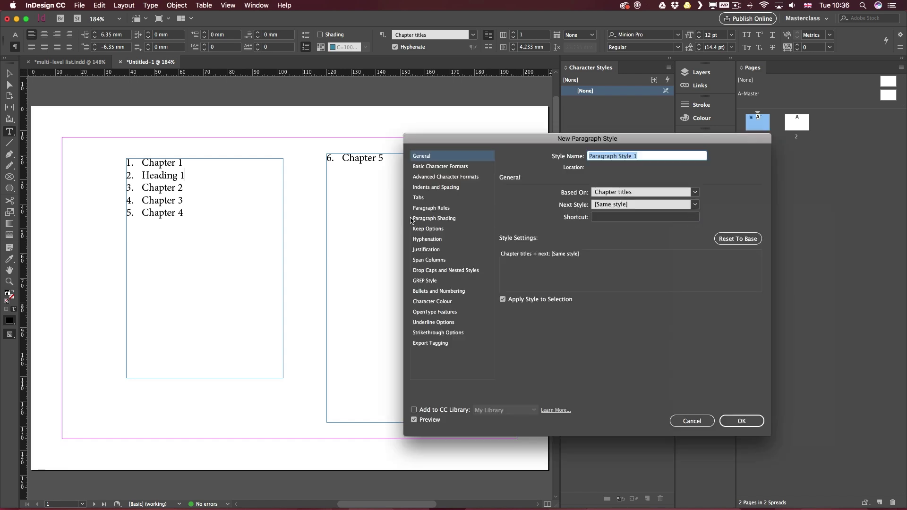
pyautogui.write('Heading titles')
pyautogui.click(439, 291)
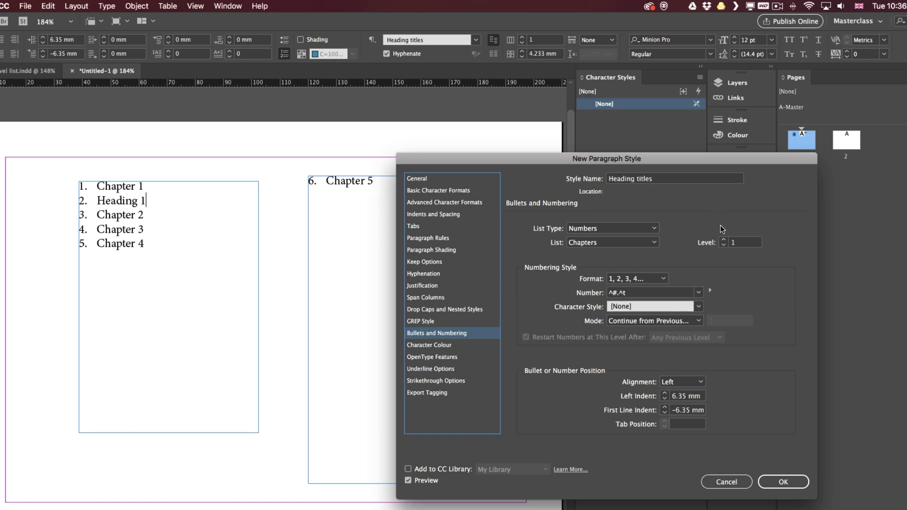
# Step: Number Heading titles in the Chapters list at level 2 with the 1, 2, 3 format
pyautogui.click(597, 243)
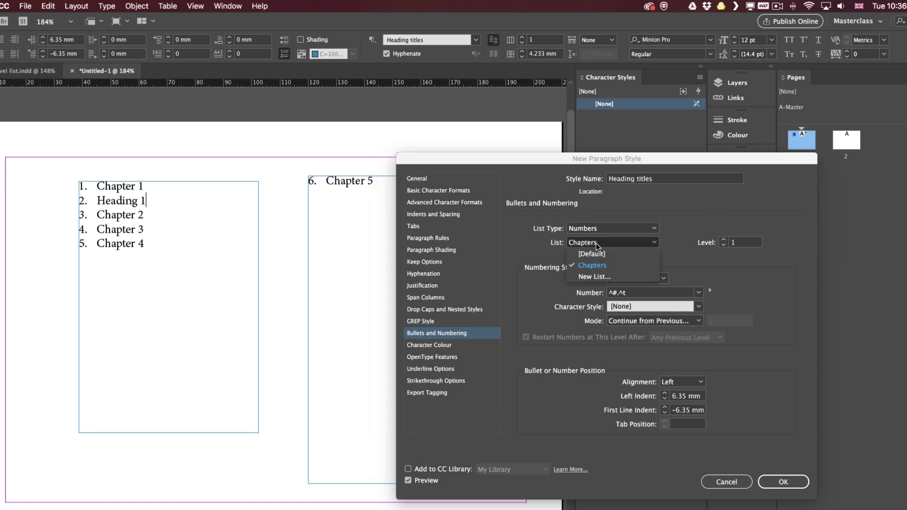
pyautogui.click(694, 242)
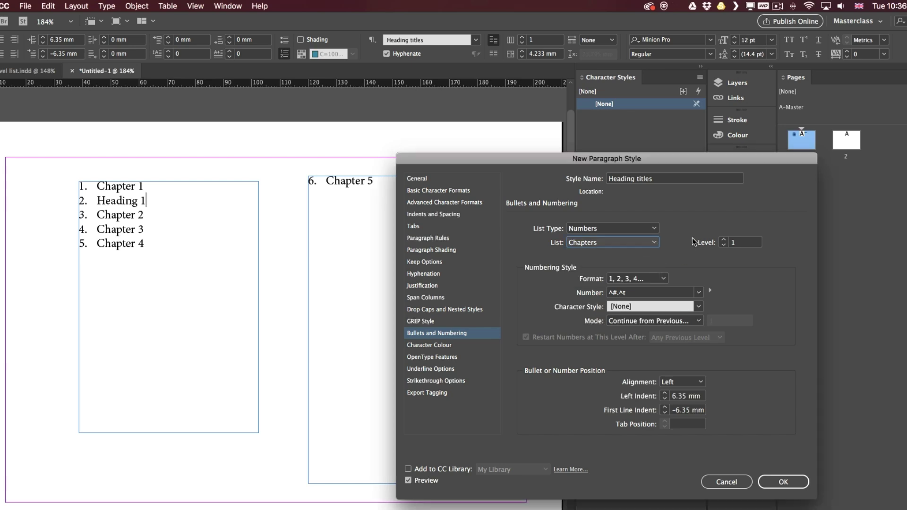
pyautogui.click(723, 240)
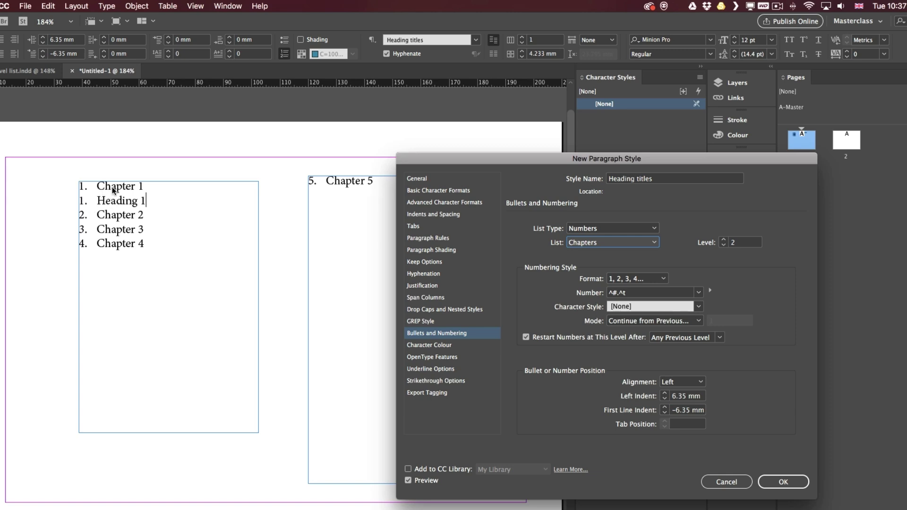
pyautogui.click(586, 245)
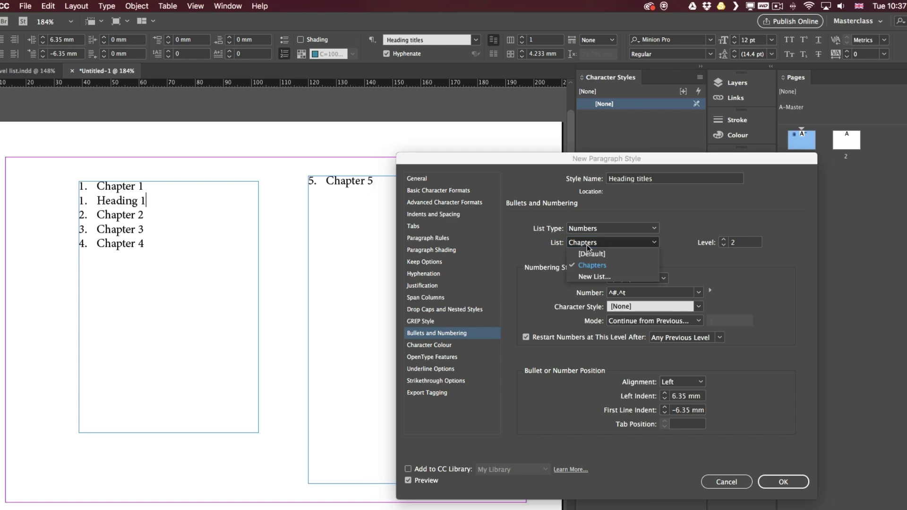
pyautogui.click(515, 231)
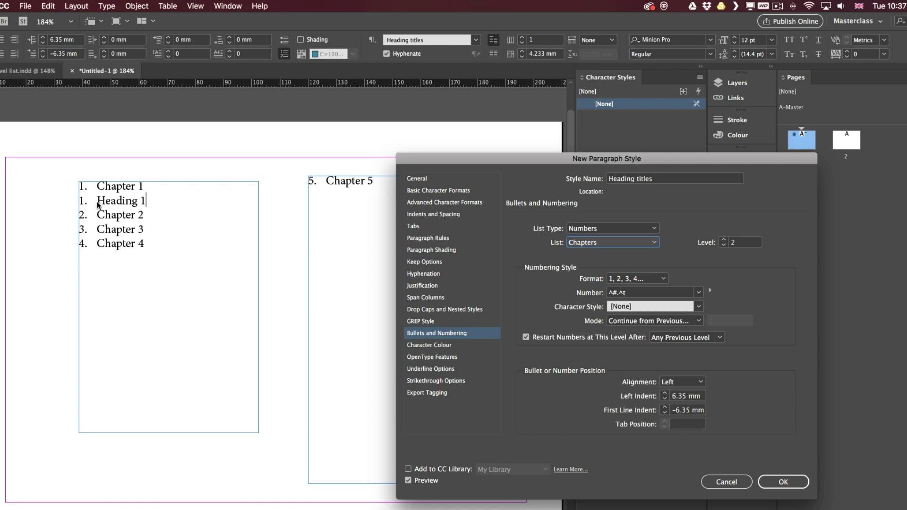
pyautogui.click(630, 279)
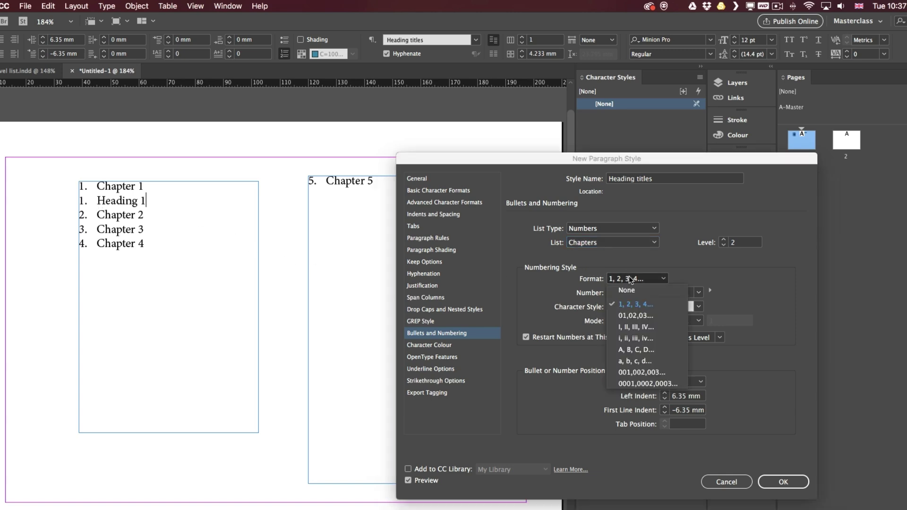
pyautogui.click(635, 350)
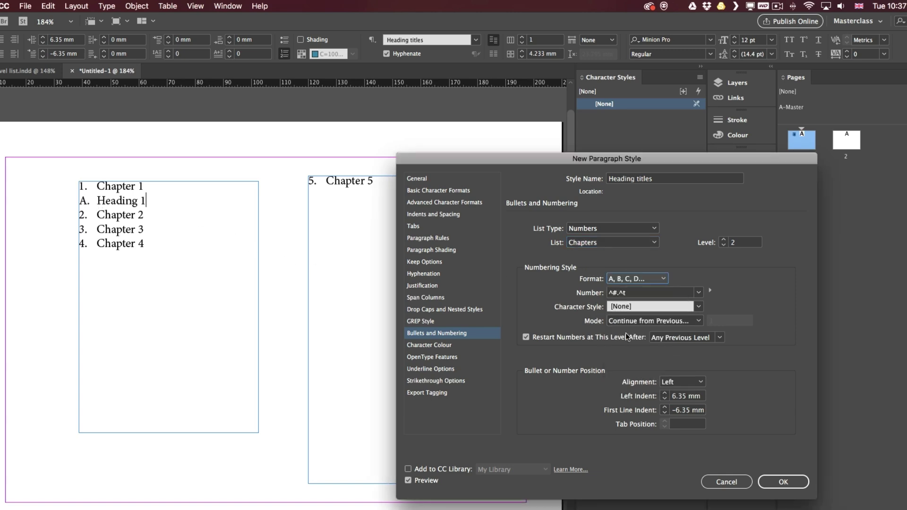
pyautogui.click(616, 282)
pyautogui.click(633, 302)
# Step: Prefix the number pattern with the level 1 placeholder and '.', then save the style
pyautogui.click(610, 294)
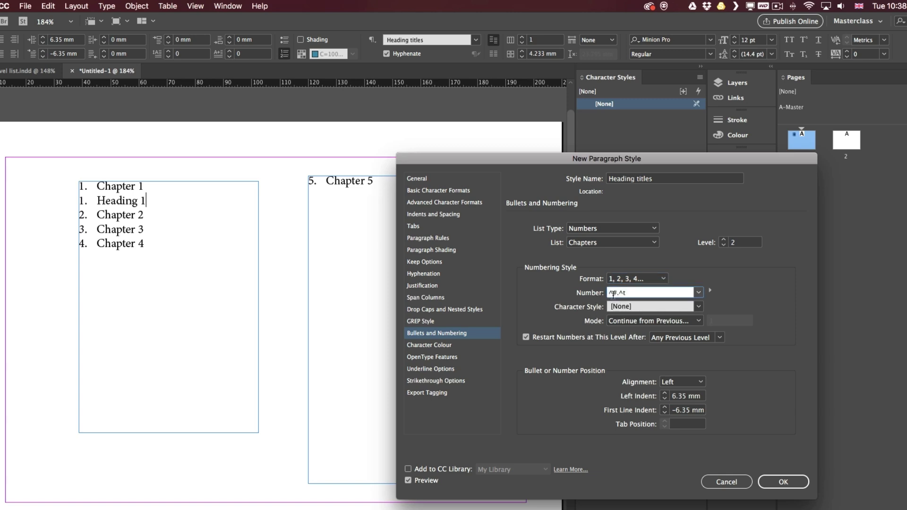
pyautogui.click(629, 294)
pyautogui.press('BackSpace')
pyautogui.click(616, 293)
pyautogui.doubleClick(620, 293)
pyautogui.click(609, 293)
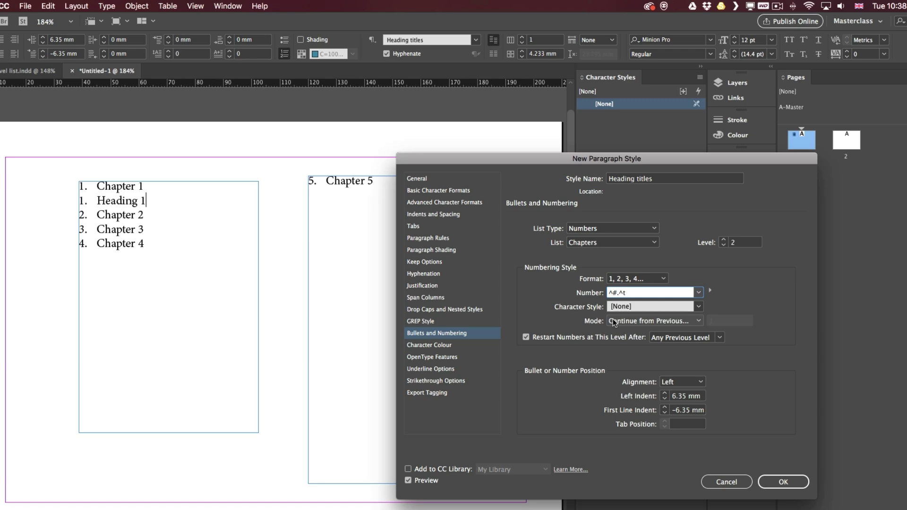
pyautogui.click(710, 291)
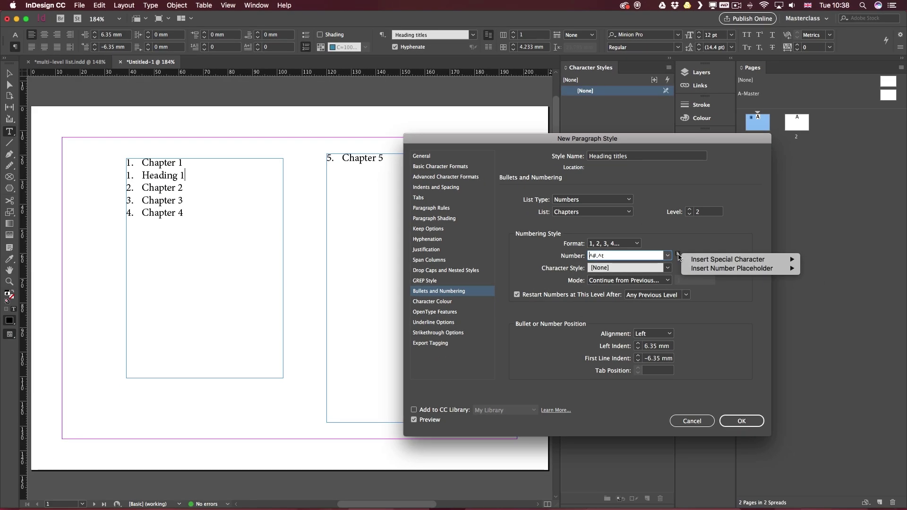
pyautogui.moveTo(710, 269)
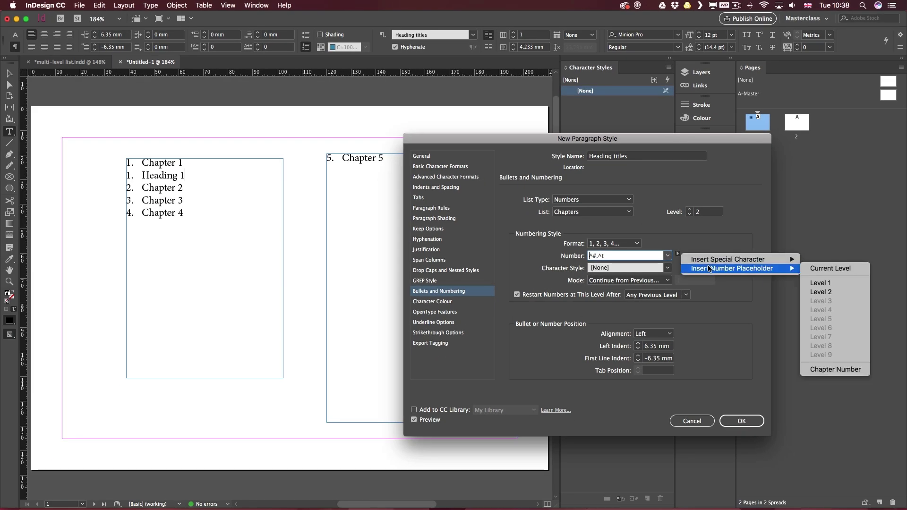
pyautogui.click(821, 284)
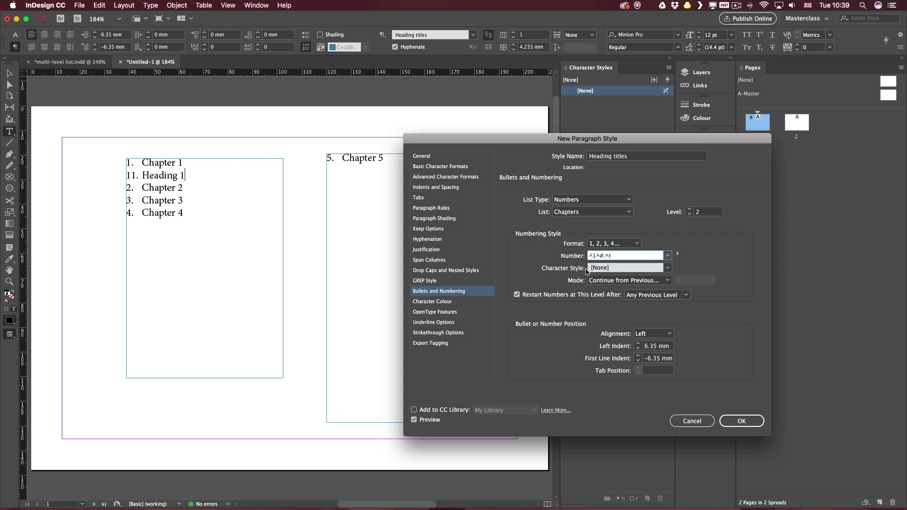
pyautogui.write('.')
pyautogui.press('Tab')
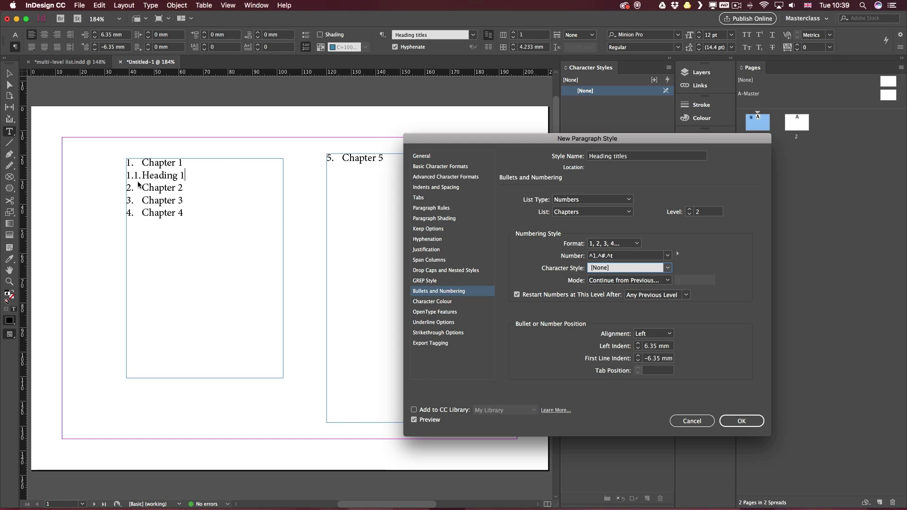
pyautogui.click(751, 423)
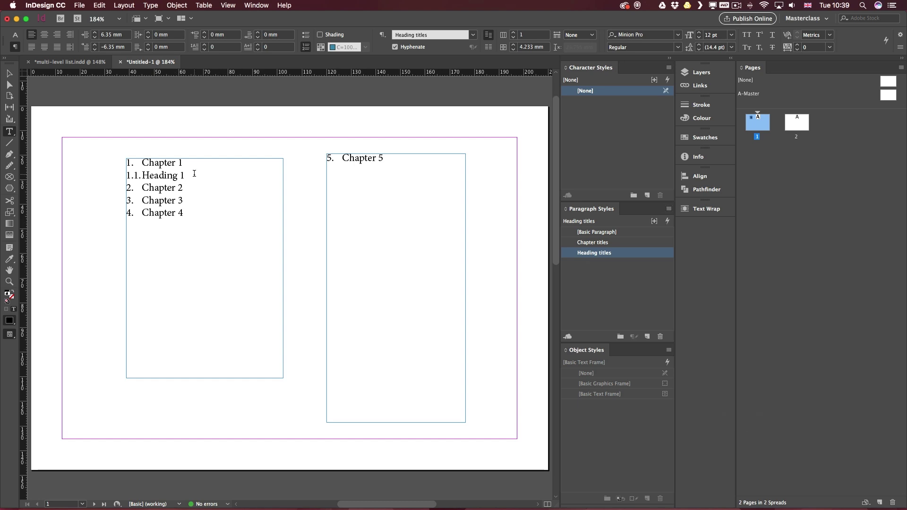
# Step: Add Heading 2 after Heading 1 and Heading 3 after Chapter 2 in Heading titles style
pyautogui.press('Return')
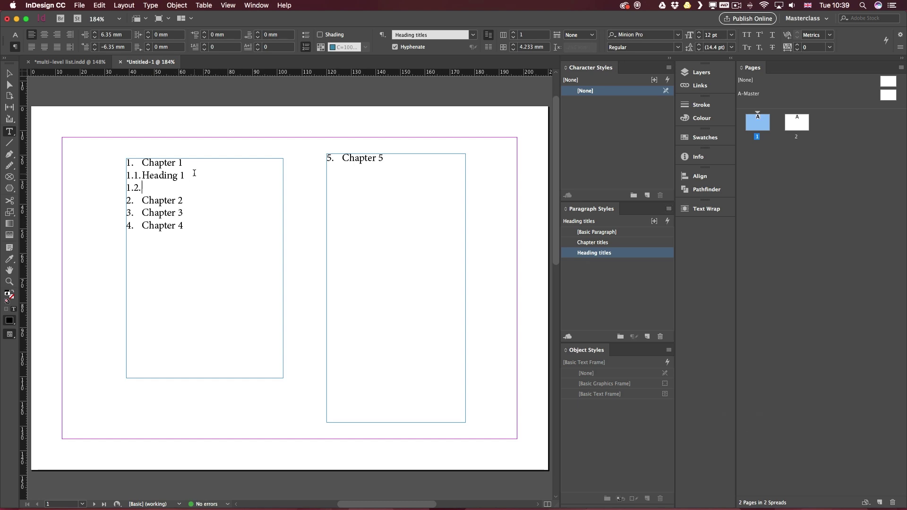
pyautogui.write('Heading 2')
pyautogui.press('Down')
pyautogui.press('Return')
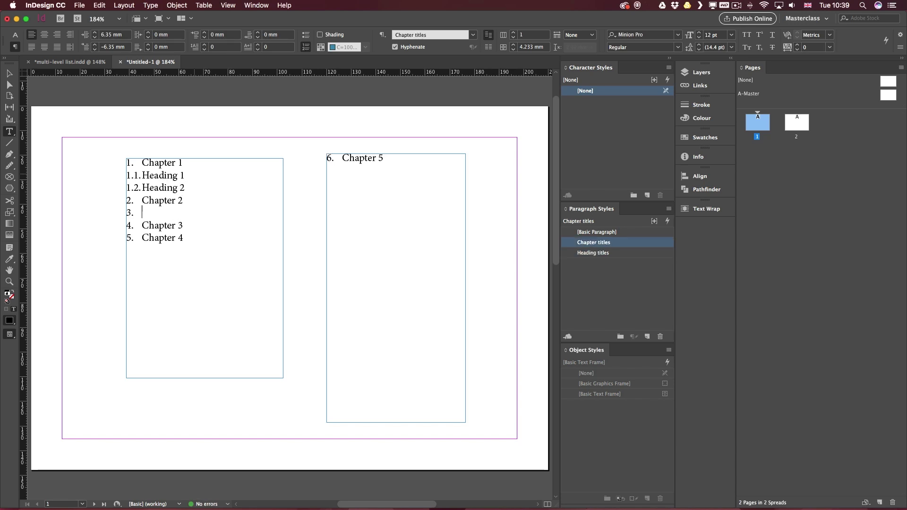
pyautogui.write('Heading 3')
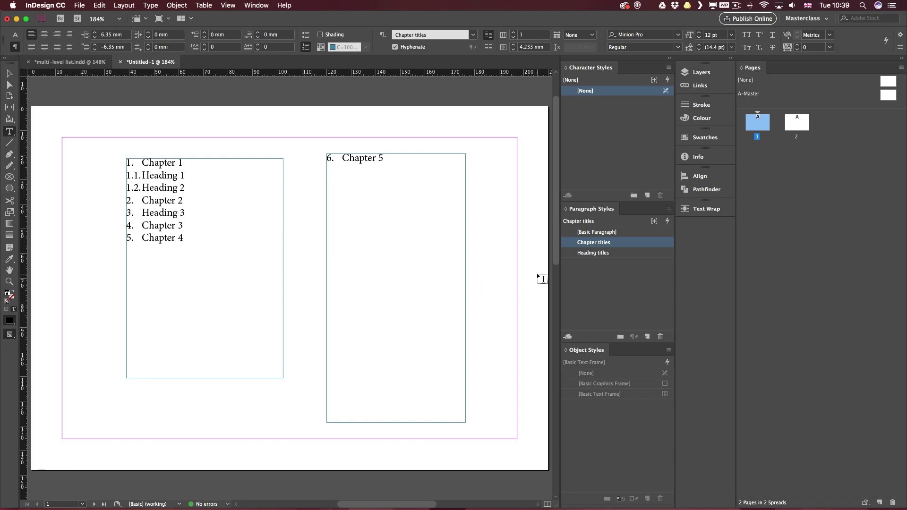
pyautogui.click(629, 256)
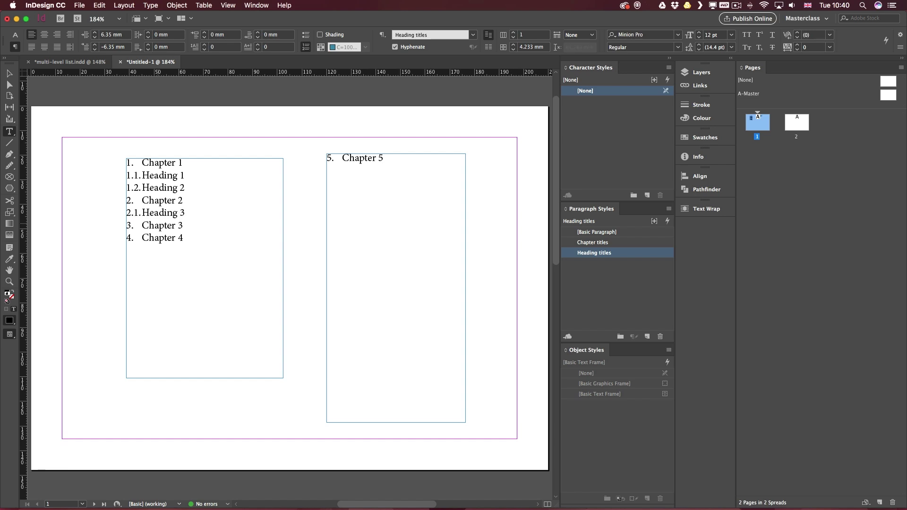
# Step: Add Headings 4 and 5 under Chapter 2, and Heading 6 after Chapter 5 as 5.1
pyautogui.press('Return')
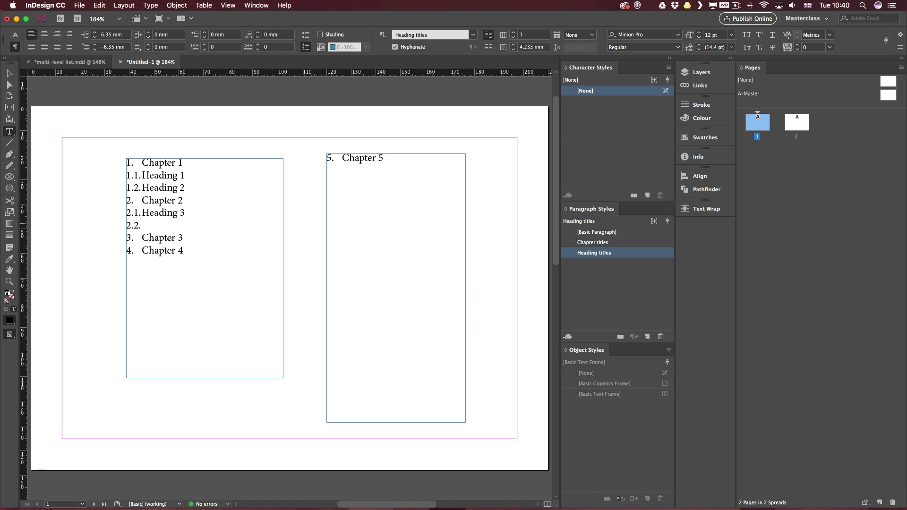
pyautogui.write('Heading 4')
pyautogui.press('BackSpace')
pyautogui.write('4')
pyautogui.press('Return')
pyautogui.write('Heading ')
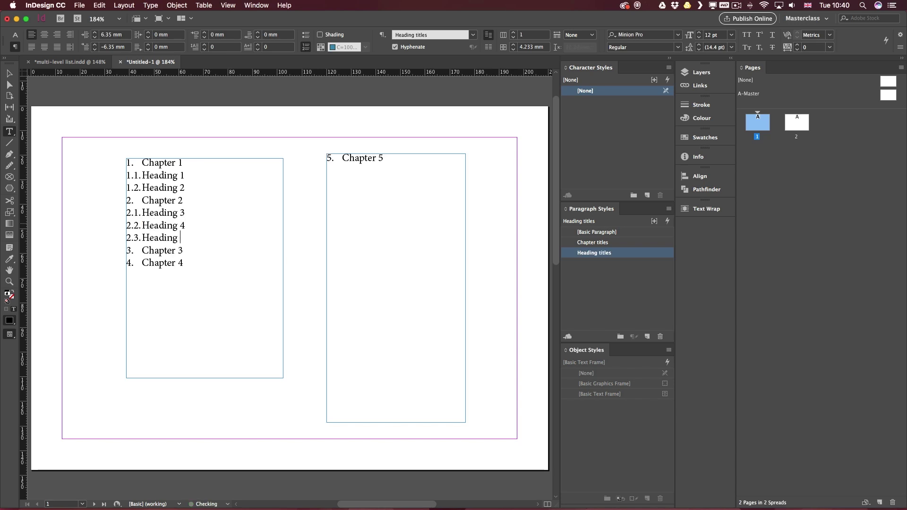
pyautogui.write('5')
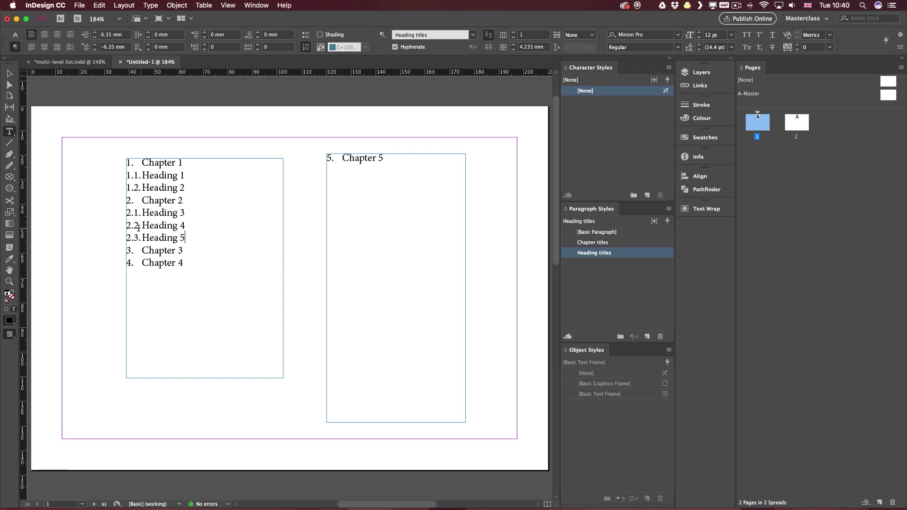
pyautogui.click(182, 262)
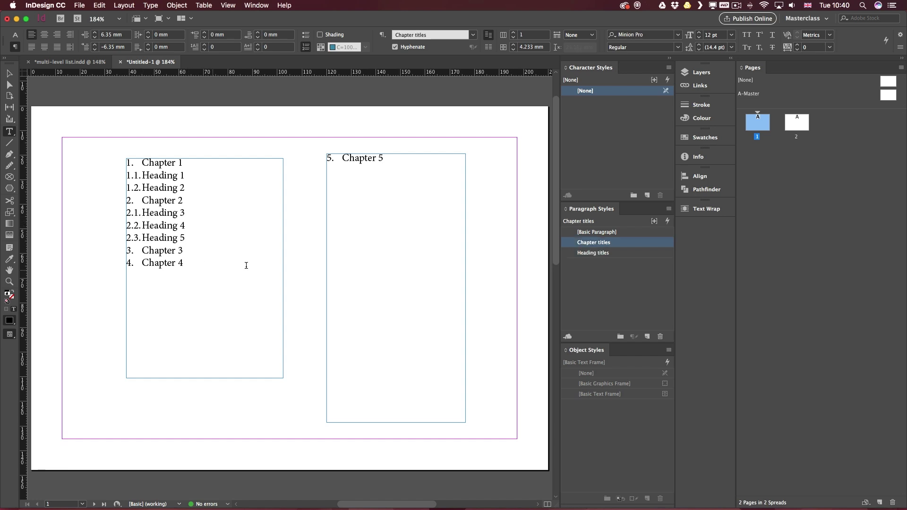
pyautogui.click(387, 158)
pyautogui.click(618, 256)
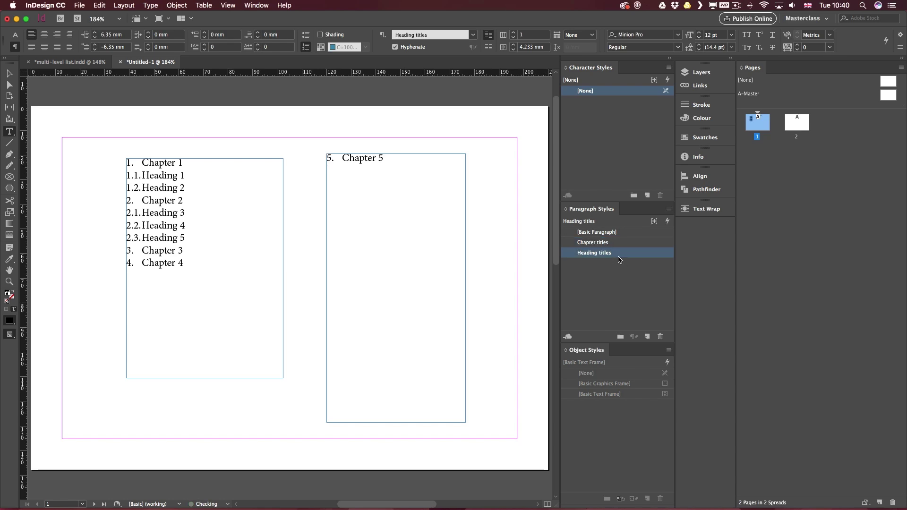
pyautogui.write('Heading 6')
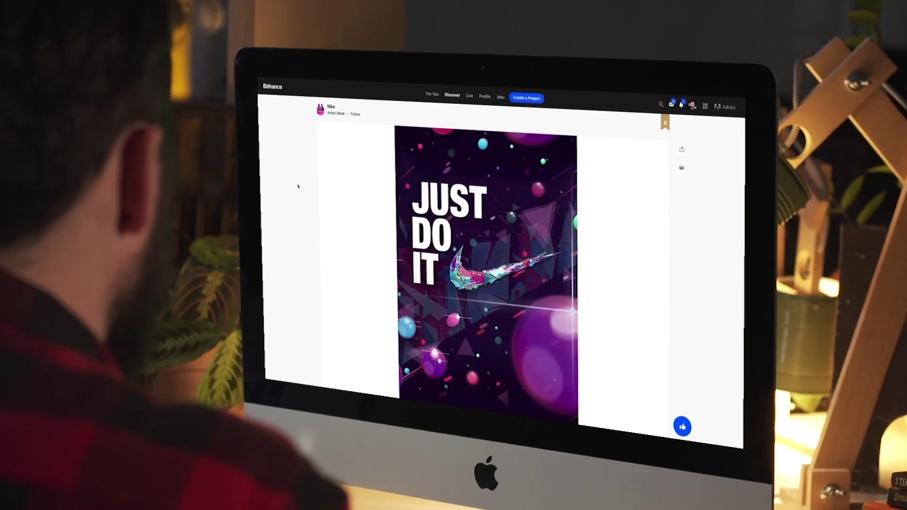
pyautogui.scroll(-5, 296, 189)
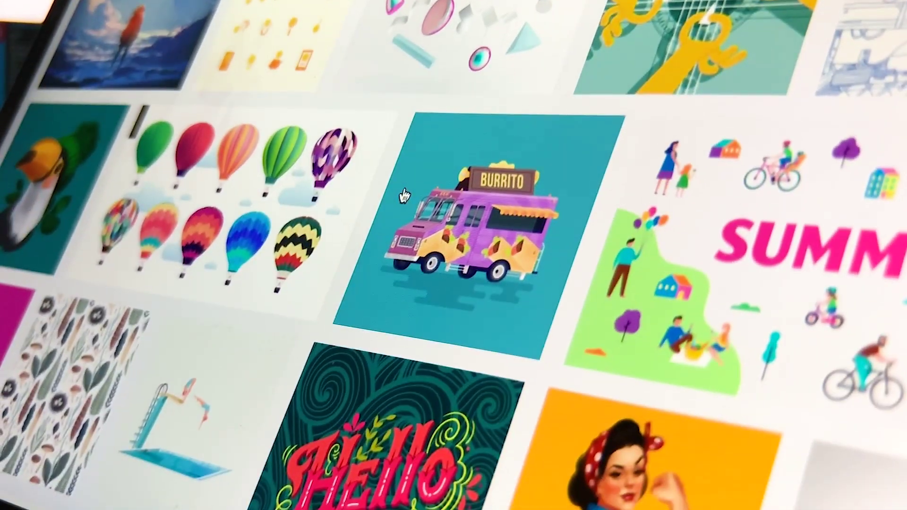
pyautogui.scroll(-8, 402, 194)
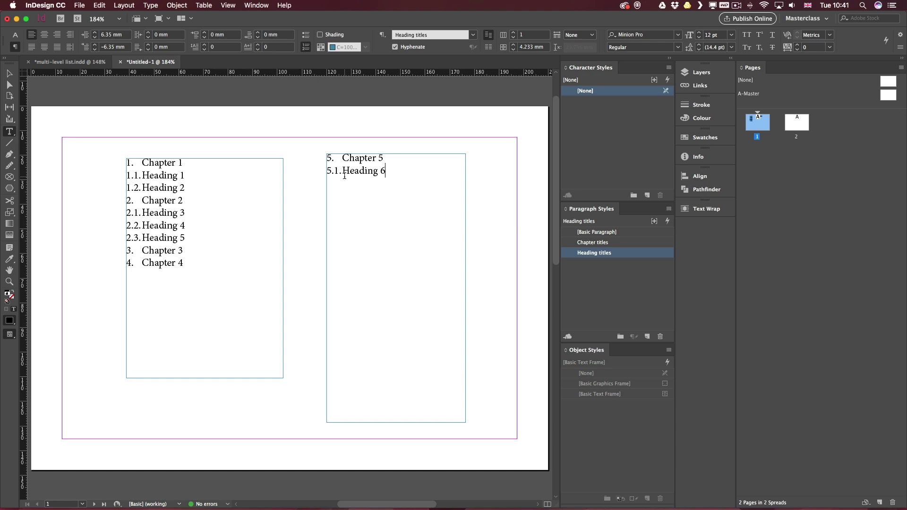
# Step: Set the Chapter titles style's Next Style to Heading titles
pyautogui.press('Escape')
pyautogui.click(495, 177)
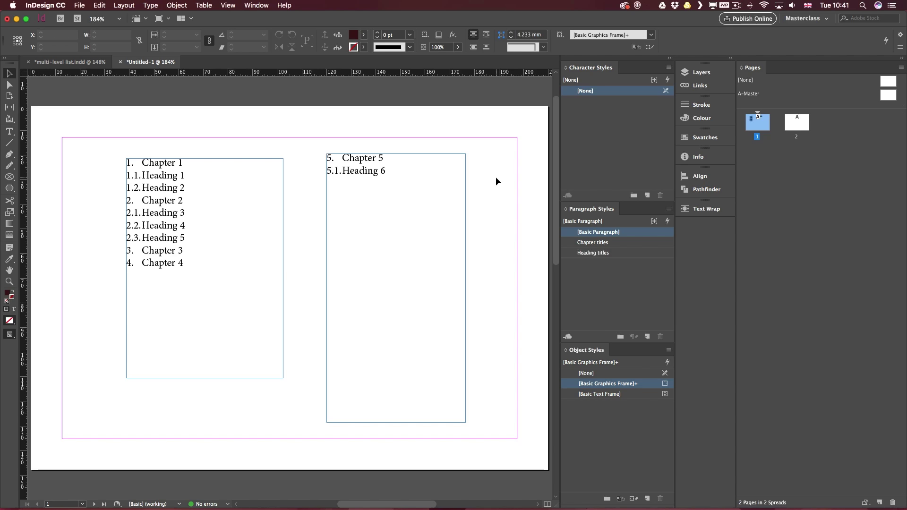
pyautogui.rightClick(621, 246)
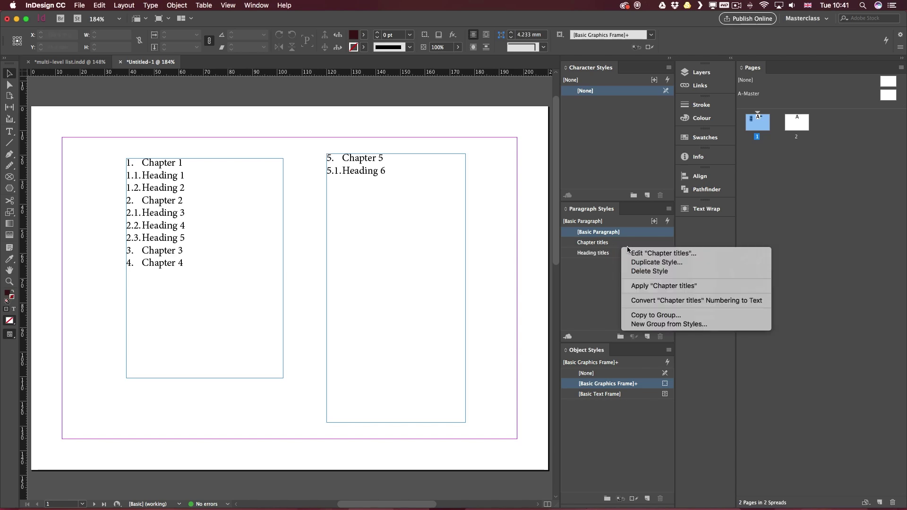
pyautogui.click(633, 253)
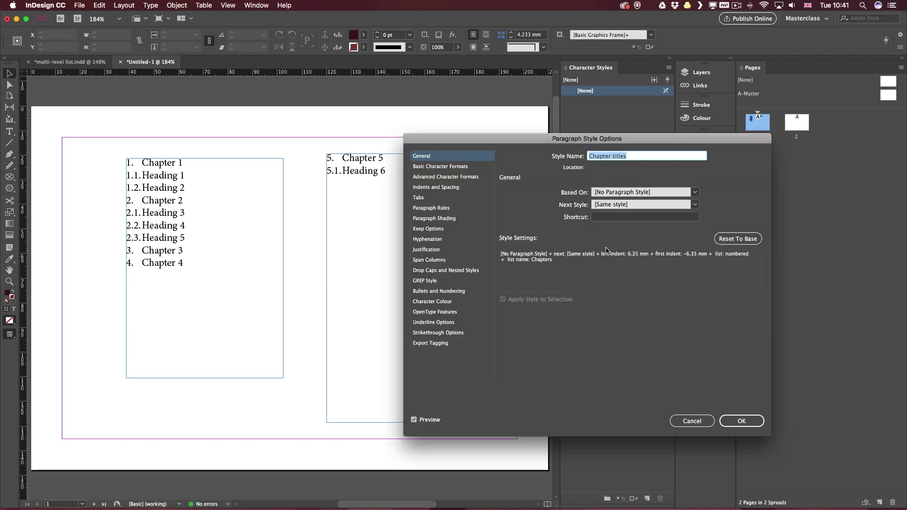
pyautogui.click(446, 291)
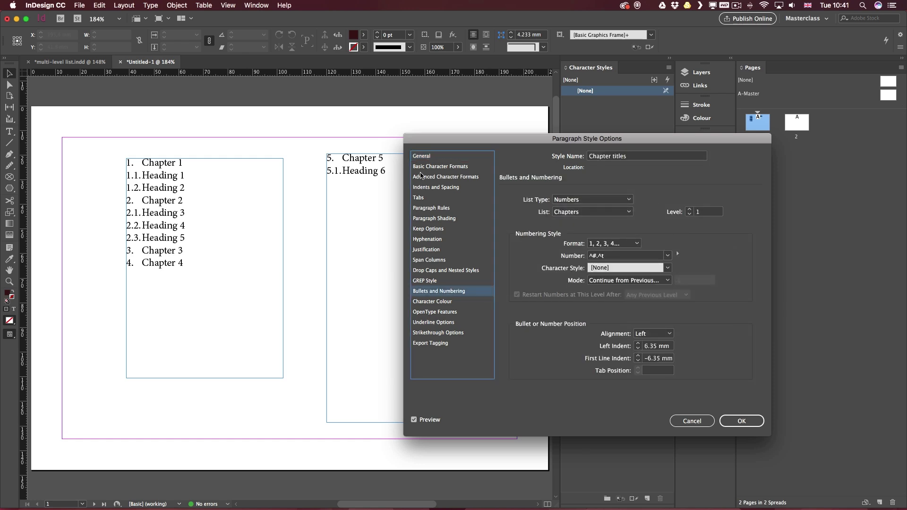
pyautogui.click(427, 156)
pyautogui.click(616, 207)
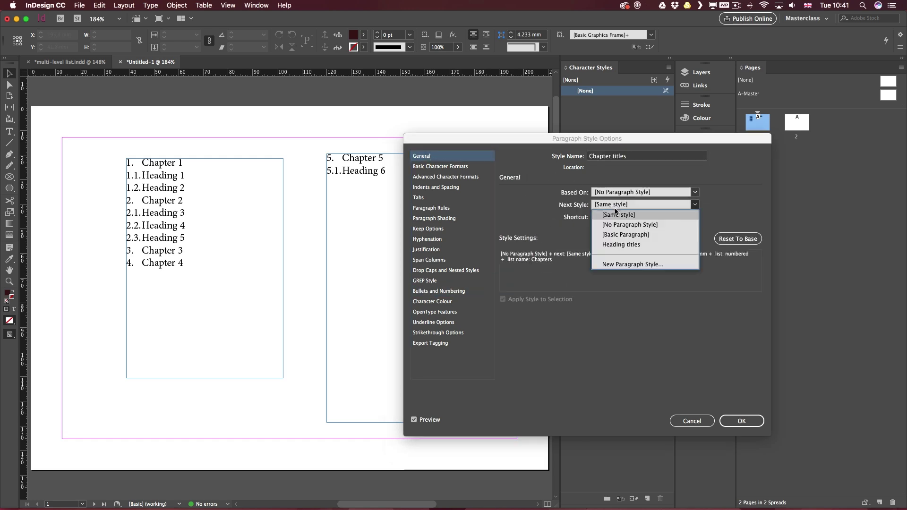
pyautogui.click(649, 245)
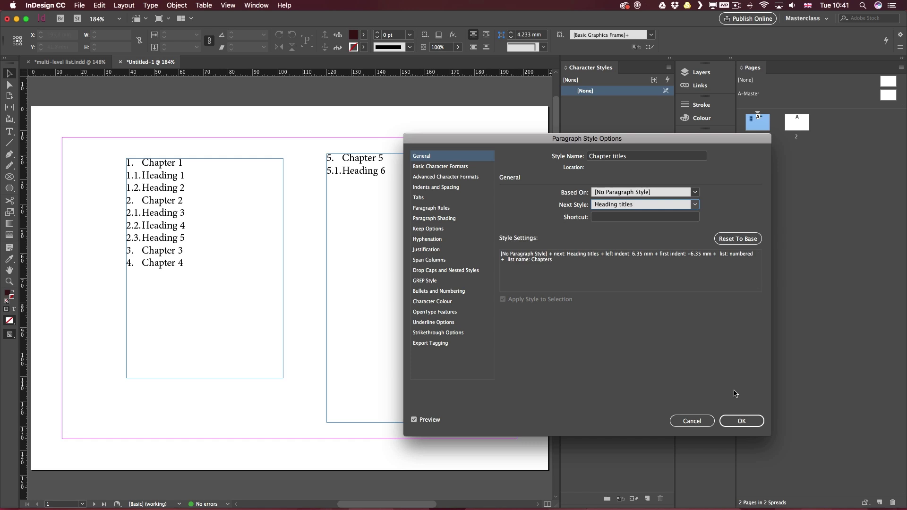
# Step: Add Chapter 6 in Chapter titles style and Heading 7 beneath it, numbered 6.1
pyautogui.click(742, 421)
pyautogui.doubleClick(407, 171)
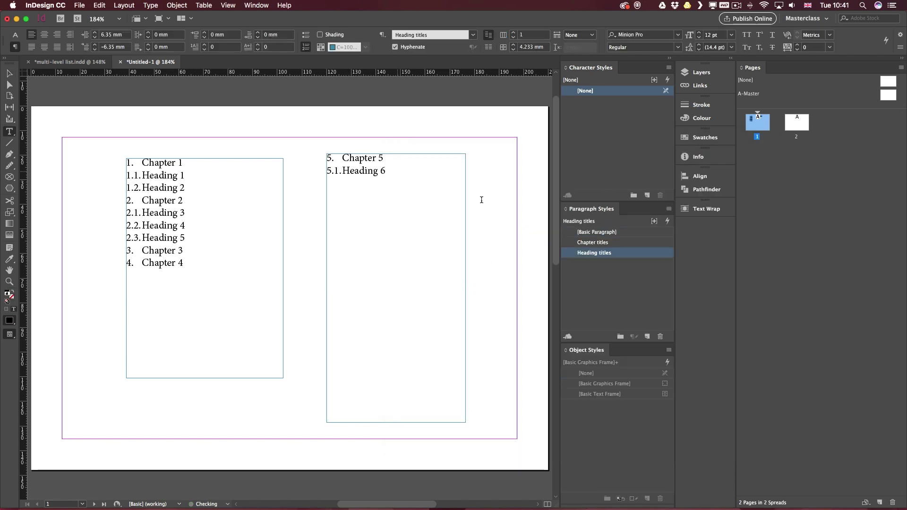
pyautogui.click(597, 242)
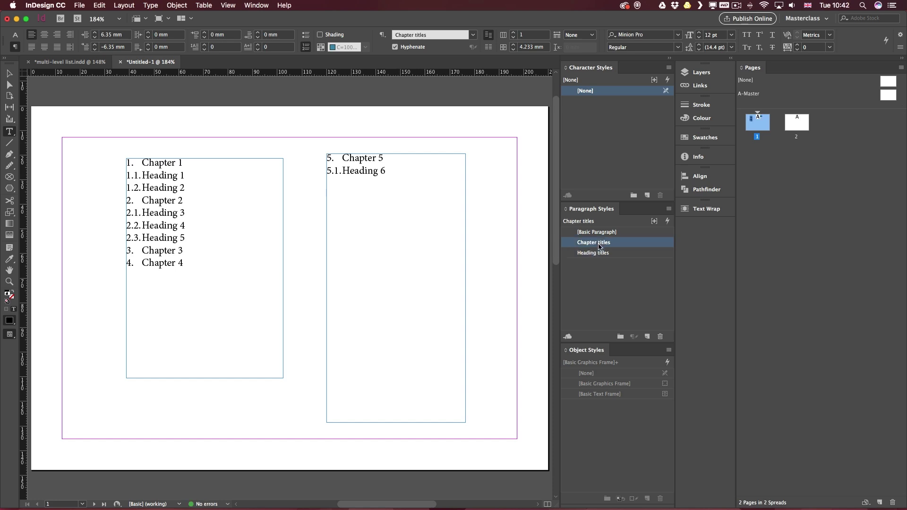
pyautogui.write('Chapter 6')
pyautogui.click(618, 253)
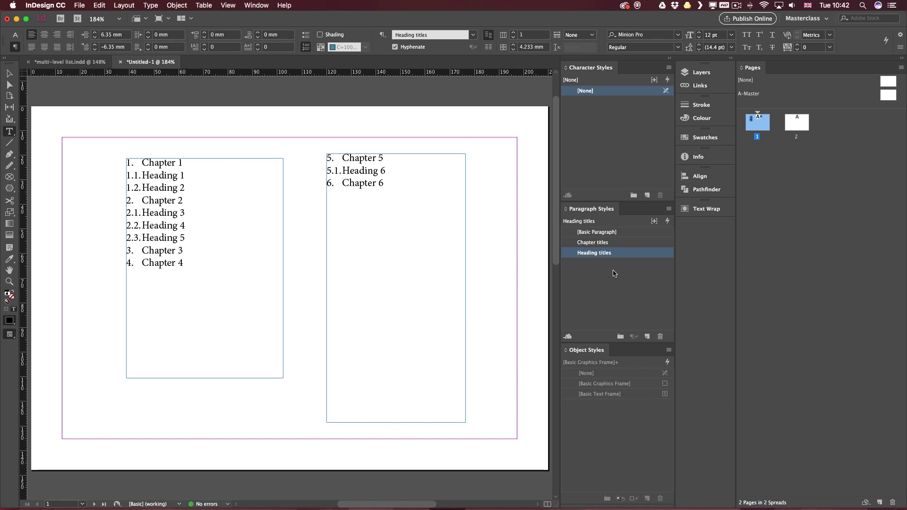
pyautogui.write('Heading 7')
pyautogui.press('Escape')
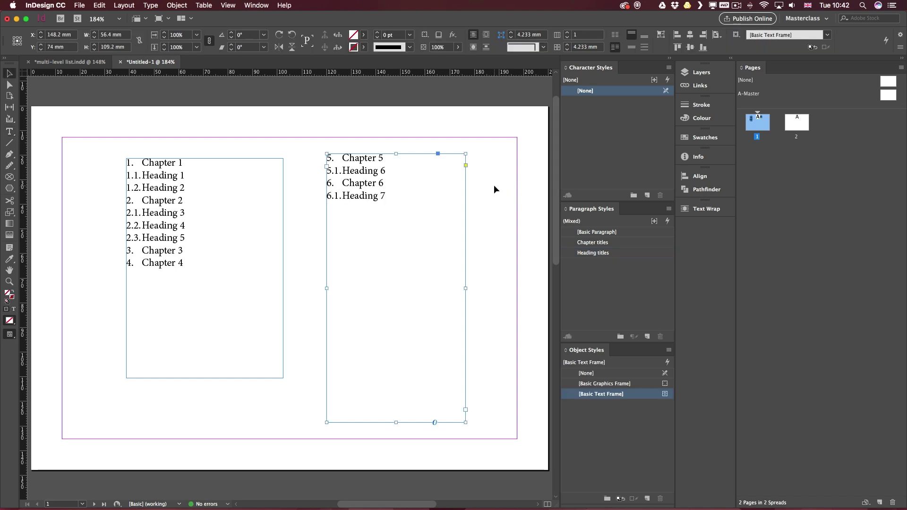
pyautogui.click(494, 184)
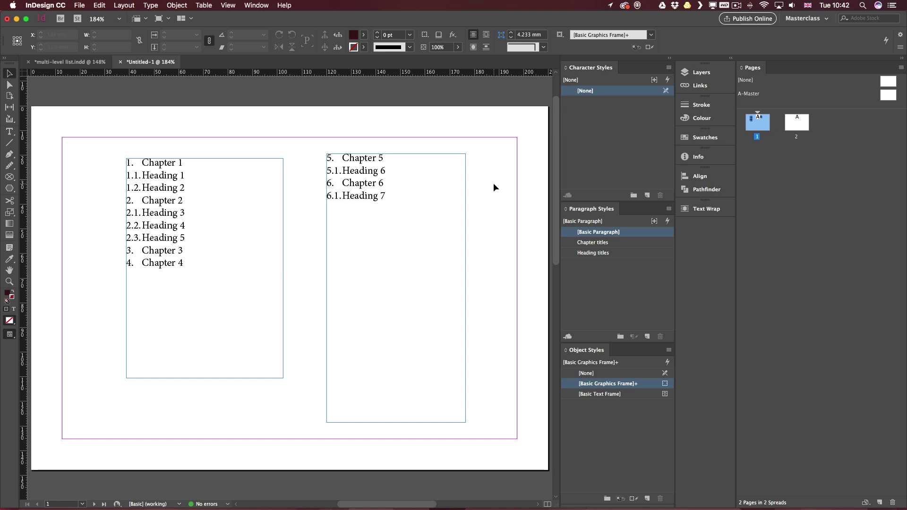
# Step: Rename the Chapter titles style to 'Chapter titles – Lv1'
pyautogui.rightClick(613, 243)
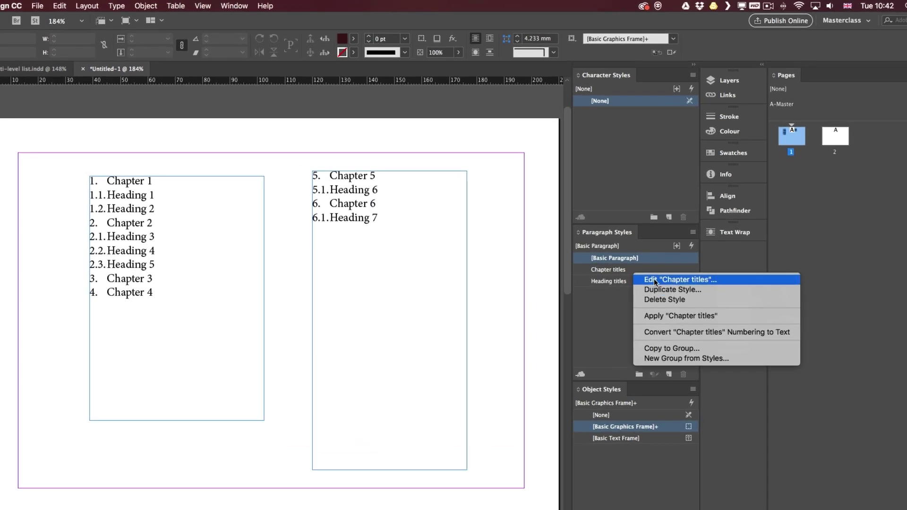
pyautogui.click(654, 280)
pyautogui.click(623, 173)
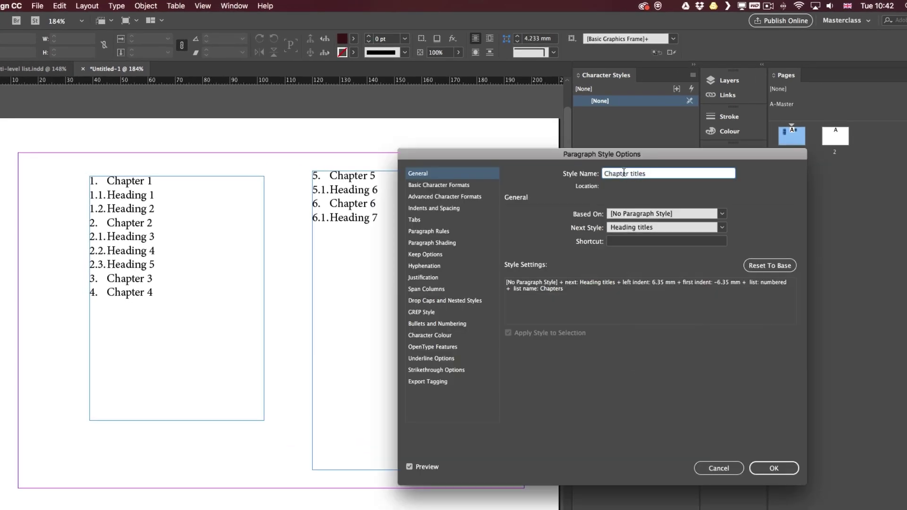
pyautogui.press('Home')
pyautogui.write('– Lev')
pyautogui.write('el 1')
pyautogui.press('BackSpace')
pyautogui.press('BackSpace')
pyautogui.press('BackSpace')
pyautogui.press('BackSpace')
pyautogui.press('BackSpace')
pyautogui.write('v')
# Step: Set the chapter style's font to Arial, font style Bold
pyautogui.click(450, 186)
pyautogui.tripleClick(585, 219)
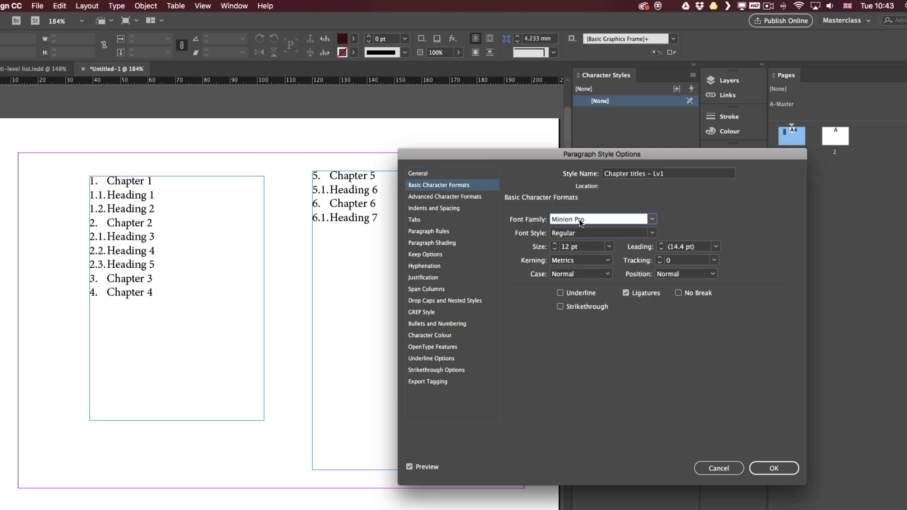
pyautogui.write('Arial')
pyautogui.press('Tab')
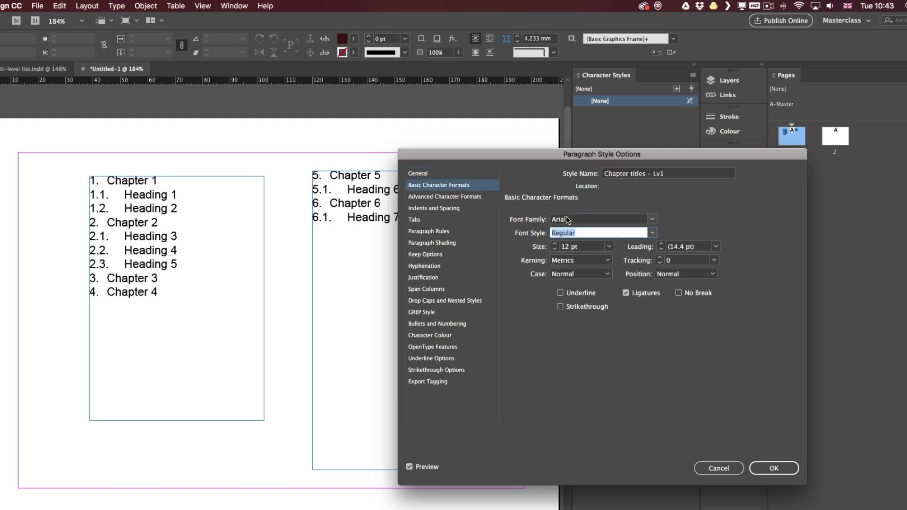
pyautogui.click(650, 233)
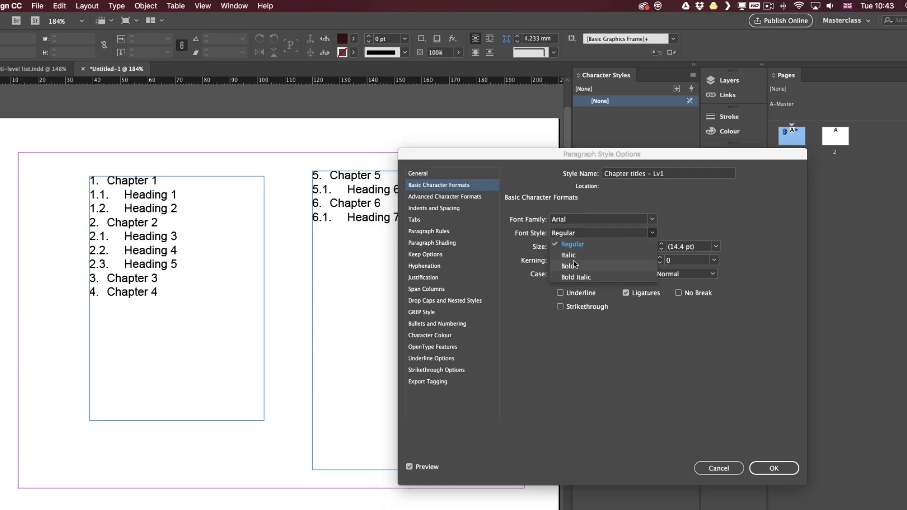
pyautogui.click(574, 266)
pyautogui.moveTo(526, 155); pyautogui.dragTo(361, 281)
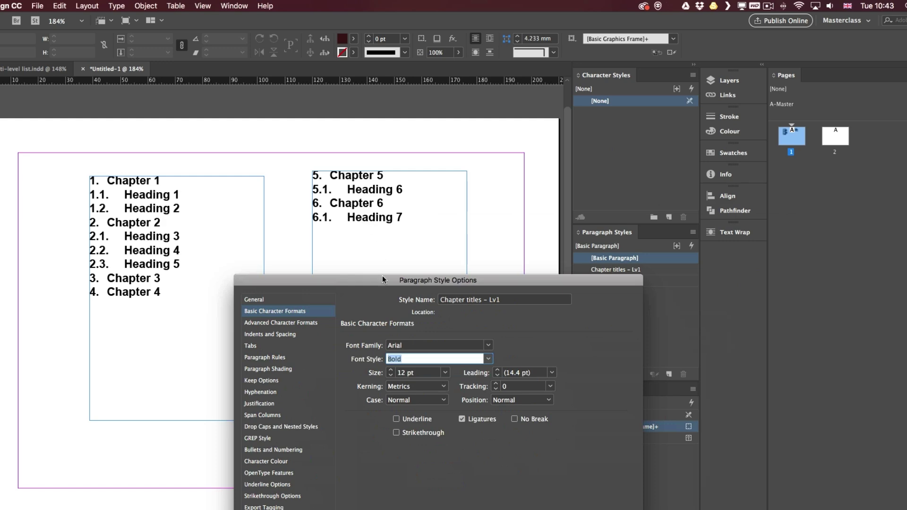
pyautogui.moveTo(382, 279); pyautogui.dragTo(393, 127)
# Step: Rename the Heading titles style to 'Heading titles – Lv2'
pyautogui.click(605, 395)
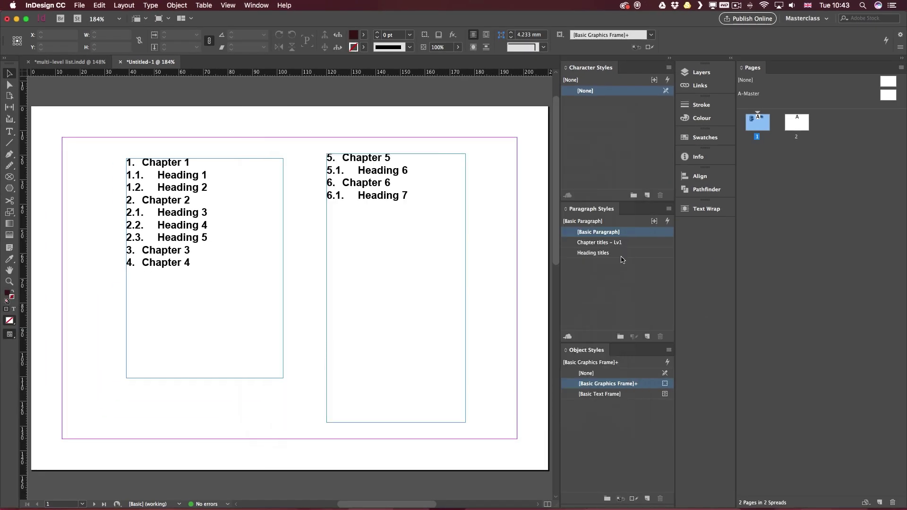
pyautogui.rightClick(615, 253)
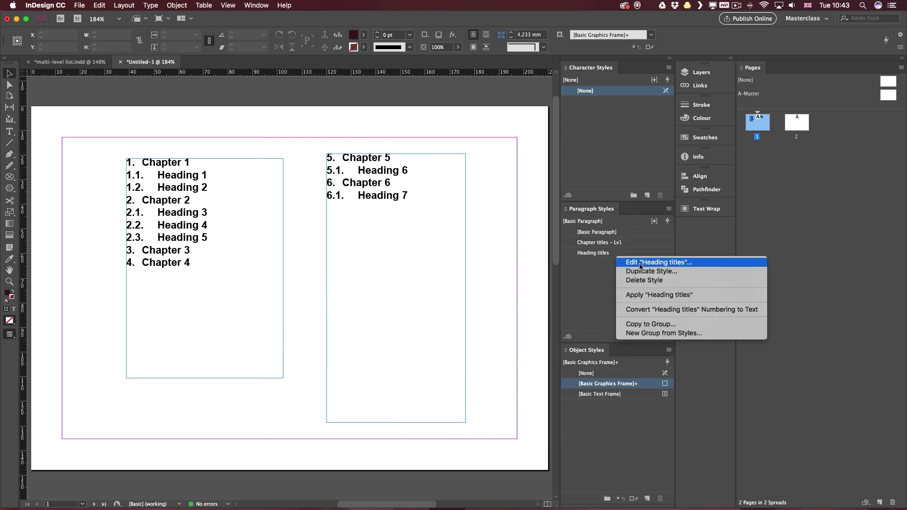
pyautogui.click(636, 262)
pyautogui.click(493, 130)
pyautogui.write('– Lv2')
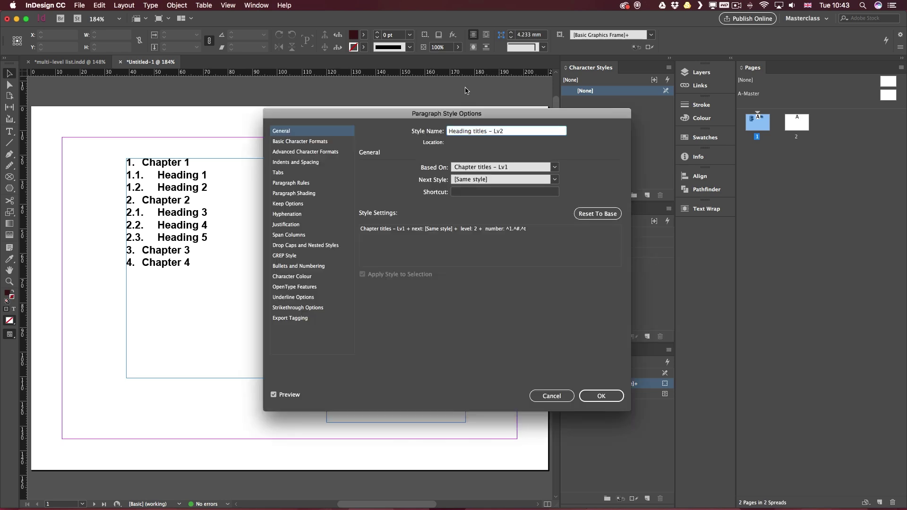
pyautogui.moveTo(475, 116); pyautogui.dragTo(480, 227)
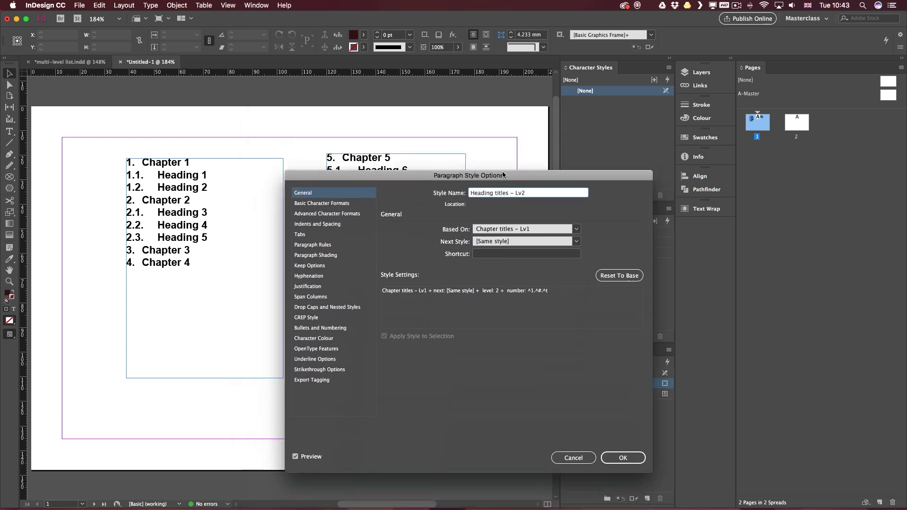
# Step: Make the heading style 9 pt with Regular font style
pyautogui.click(480, 165)
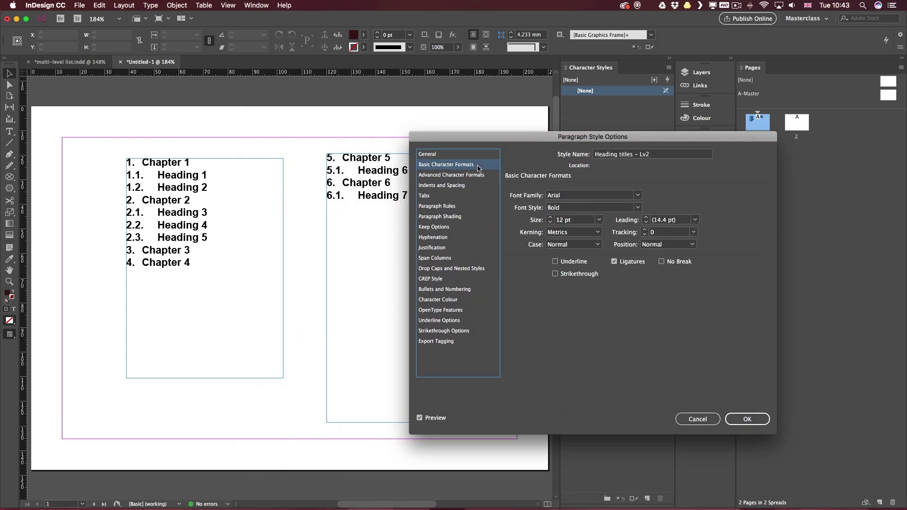
pyautogui.click(551, 222)
pyautogui.click(551, 222)
pyautogui.click(560, 208)
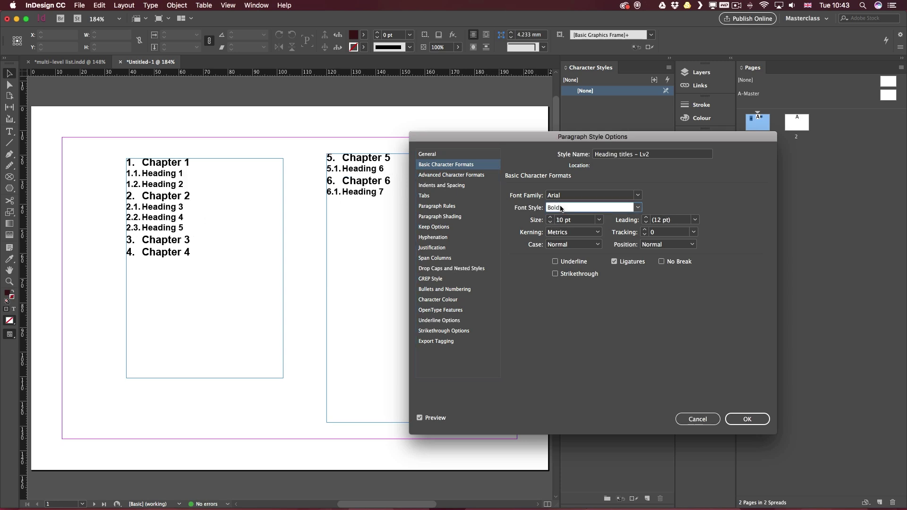
pyautogui.click(638, 208)
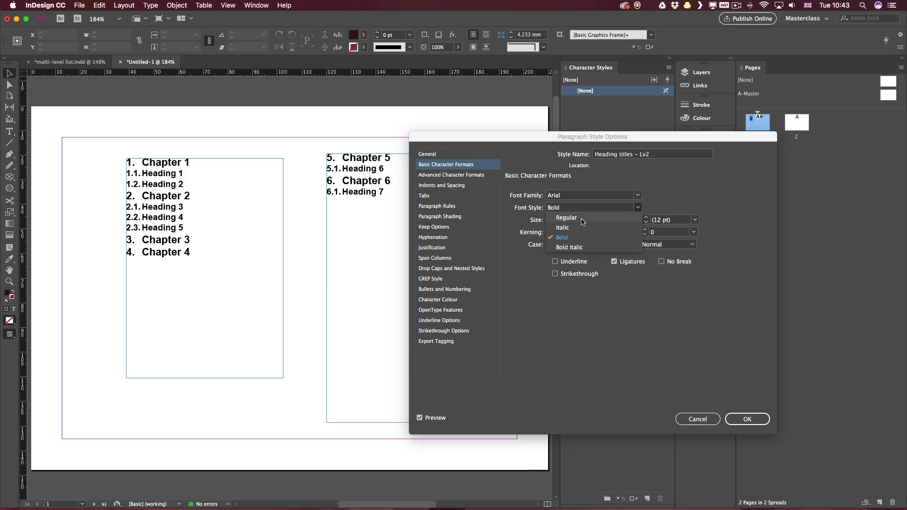
pyautogui.click(584, 217)
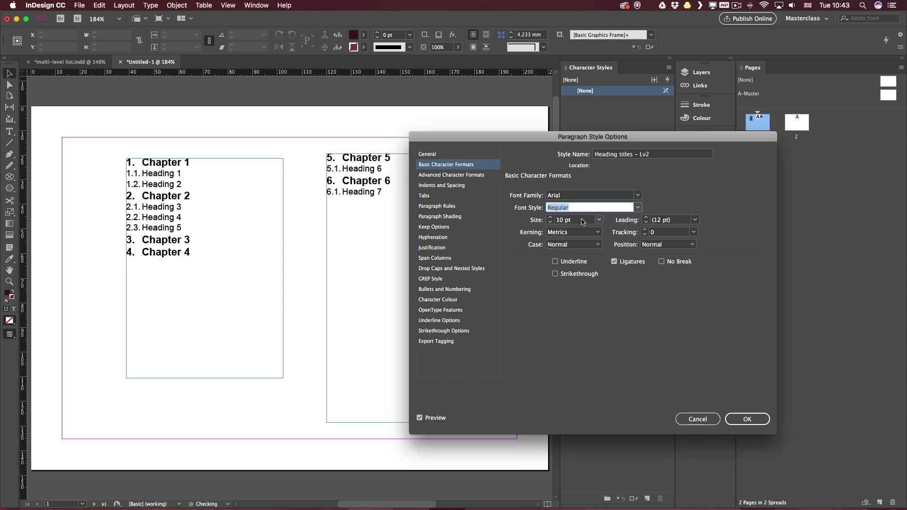
pyautogui.click(551, 223)
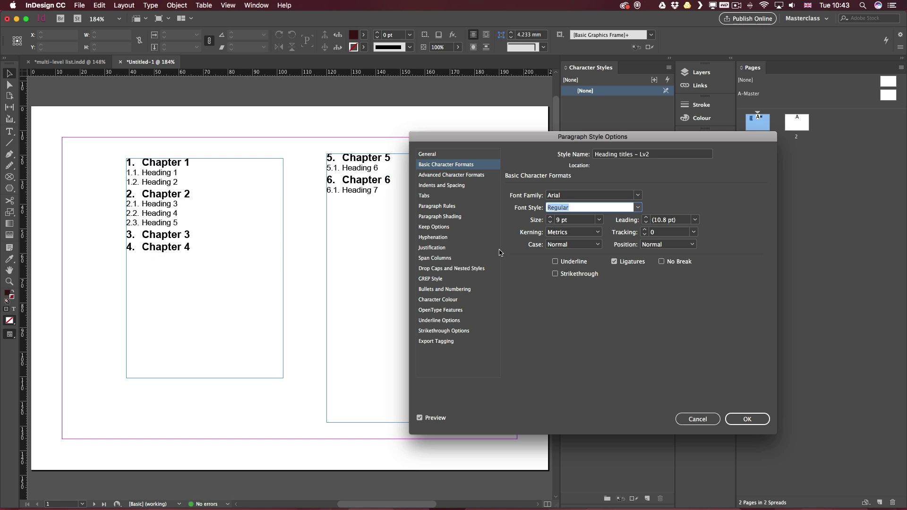
pyautogui.click(433, 289)
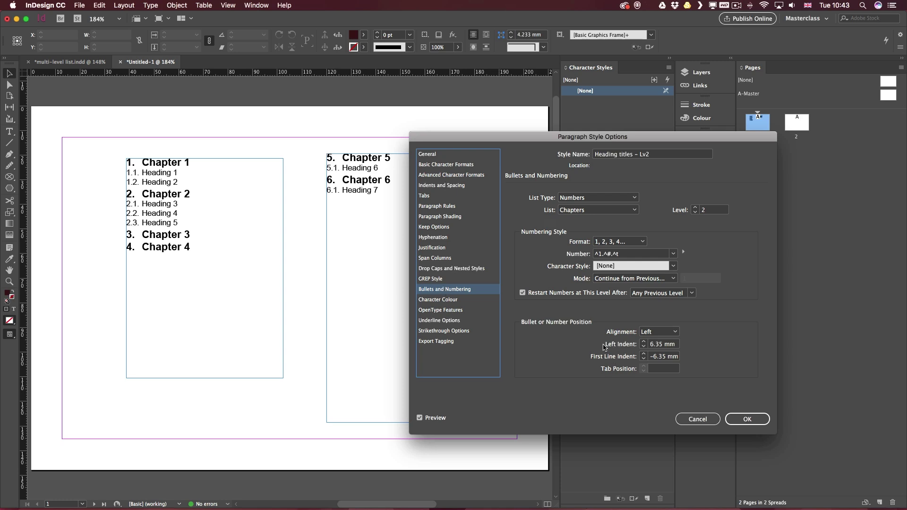
# Step: Set the level-2 headings' left indent to 11 mm
pyautogui.click(643, 342)
pyautogui.click(642, 342)
pyautogui.click(642, 342)
pyautogui.click(643, 342)
pyautogui.click(643, 342)
pyautogui.click(642, 342)
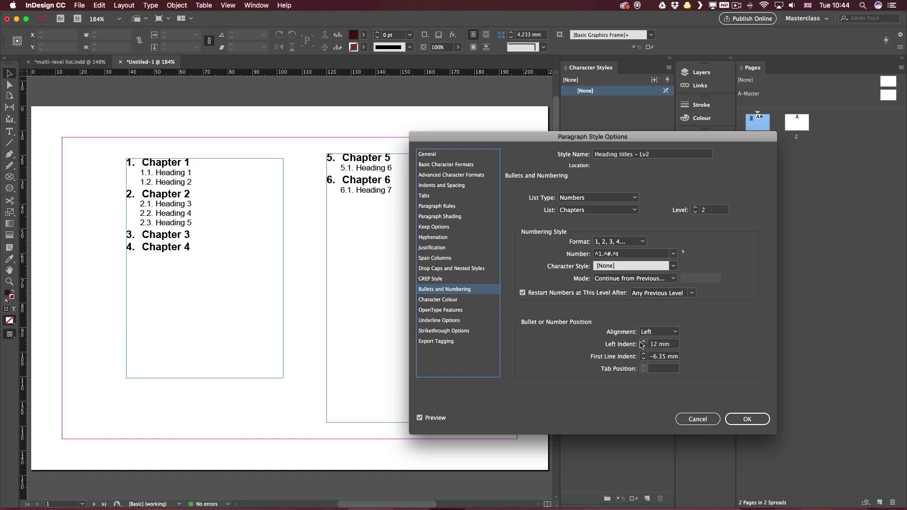
pyautogui.click(643, 348)
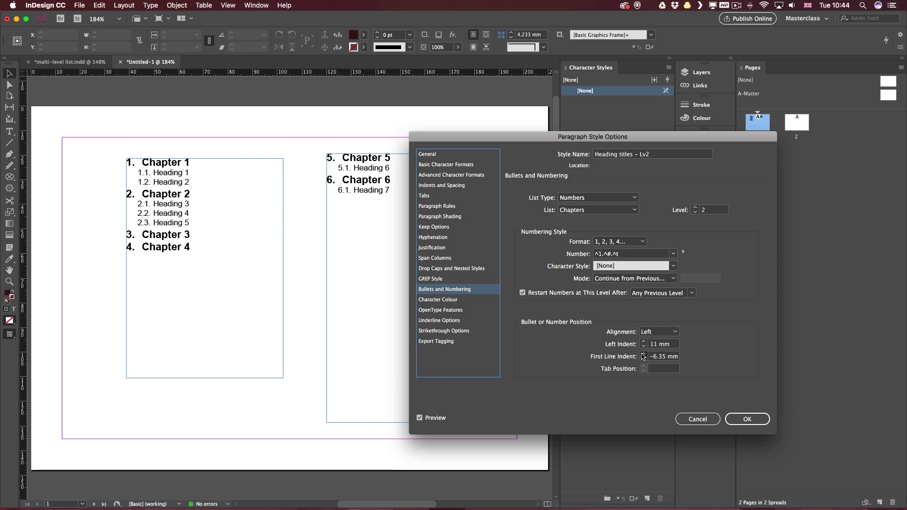
# Step: Set the first-line indent to -11 mm so the heading numbers hang at the frame edge
pyautogui.click(644, 355)
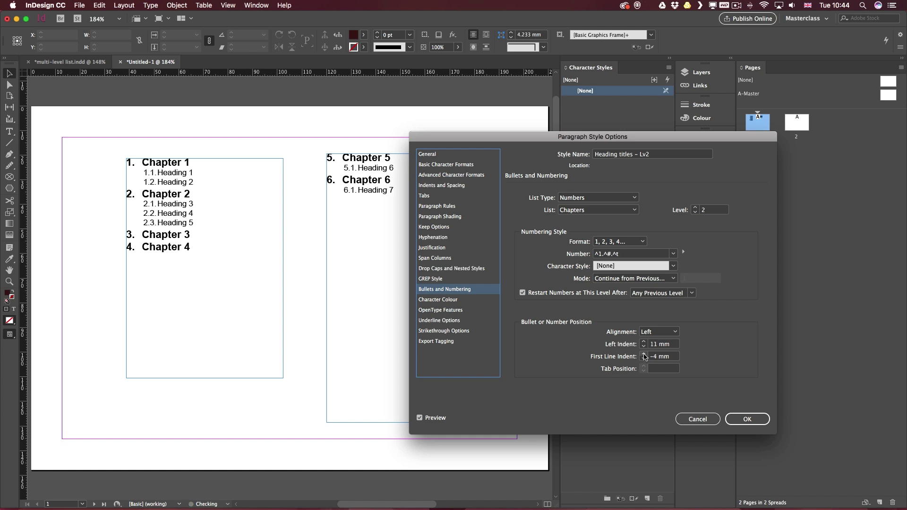
pyautogui.click(644, 360)
pyautogui.click(645, 360)
pyautogui.click(645, 359)
pyautogui.click(645, 360)
pyautogui.click(645, 360)
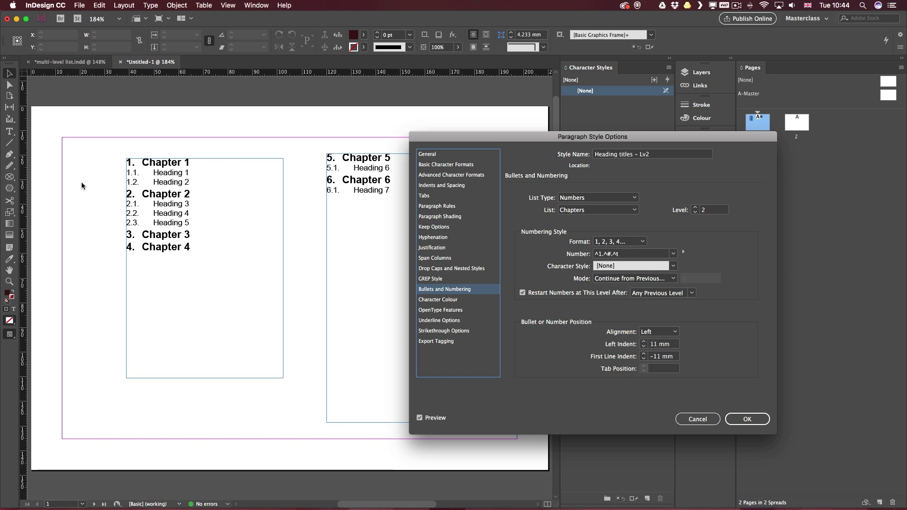
pyautogui.click(619, 267)
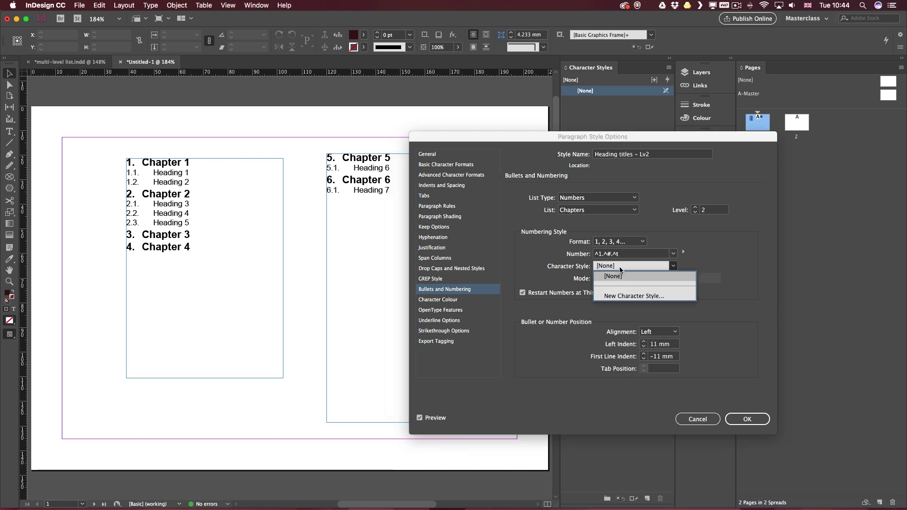
# Step: Create a 'Cyan' character style coloured C=100 M=0 Y=0 K=0 for the level-2 numbers
pyautogui.click(622, 297)
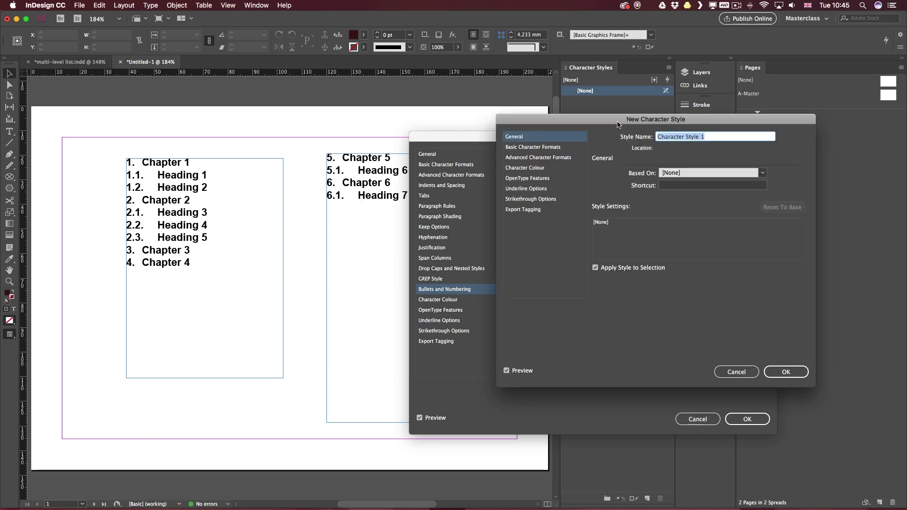
pyautogui.press('BackSpace')
pyautogui.write('Cyan')
pyautogui.click(556, 173)
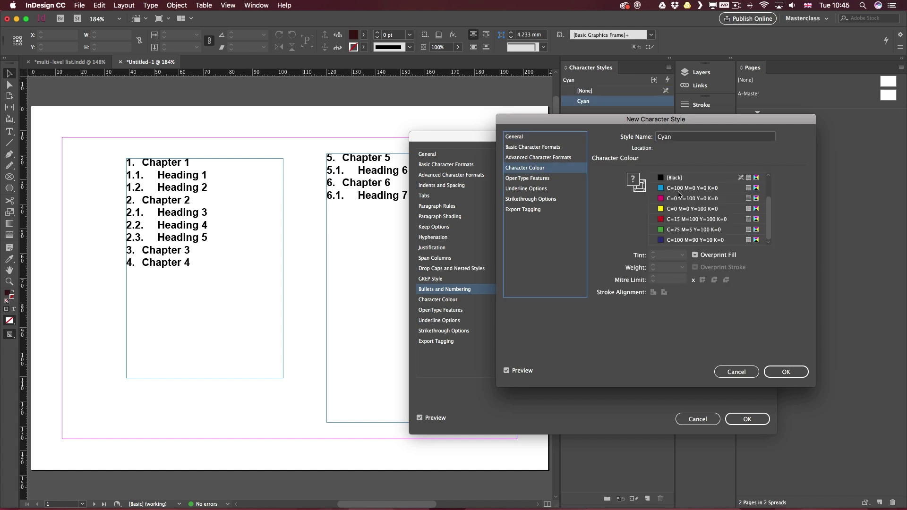
pyautogui.click(692, 188)
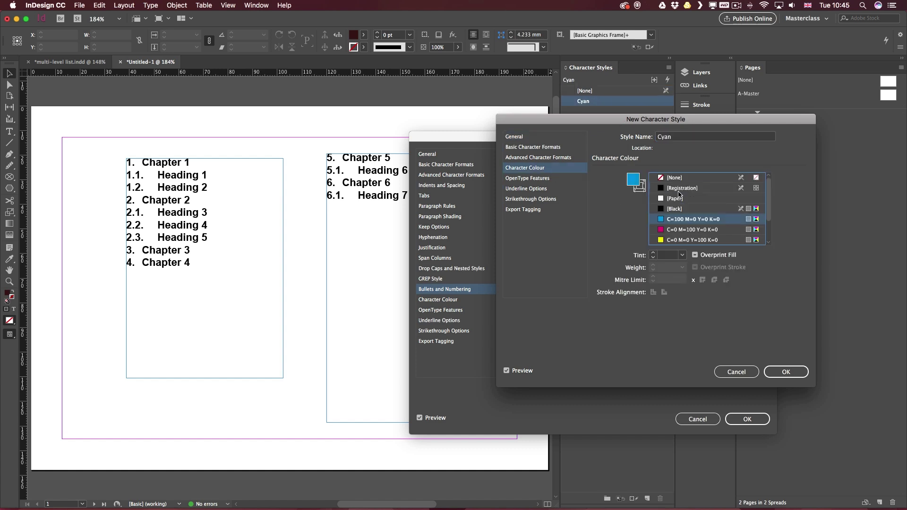
pyautogui.click(786, 372)
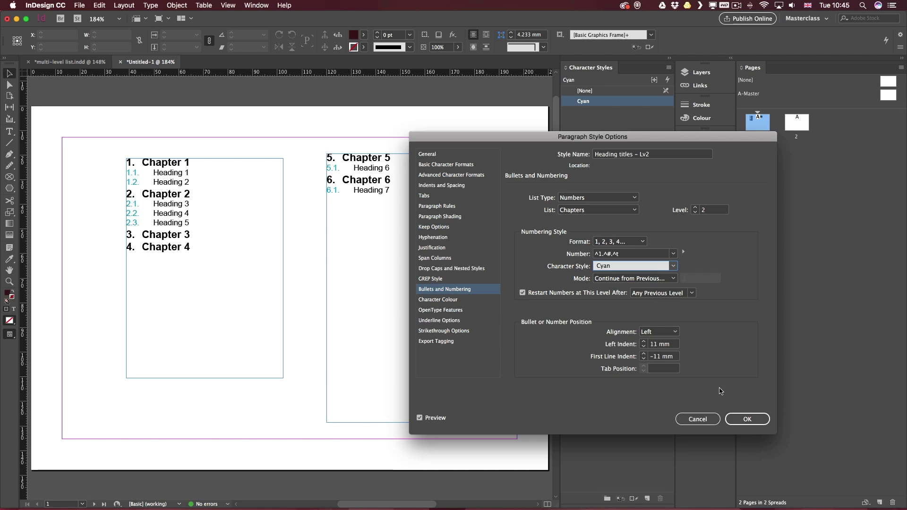
# Step: Confirm the cyan numbering and add 'Heading 8' as a new line below Heading 7
pyautogui.click(736, 417)
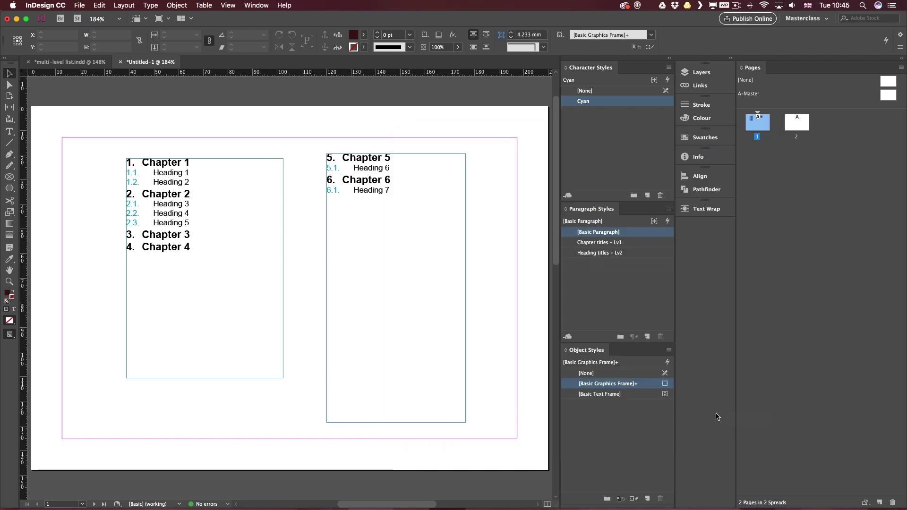
pyautogui.click(401, 189)
pyautogui.doubleClick(399, 168)
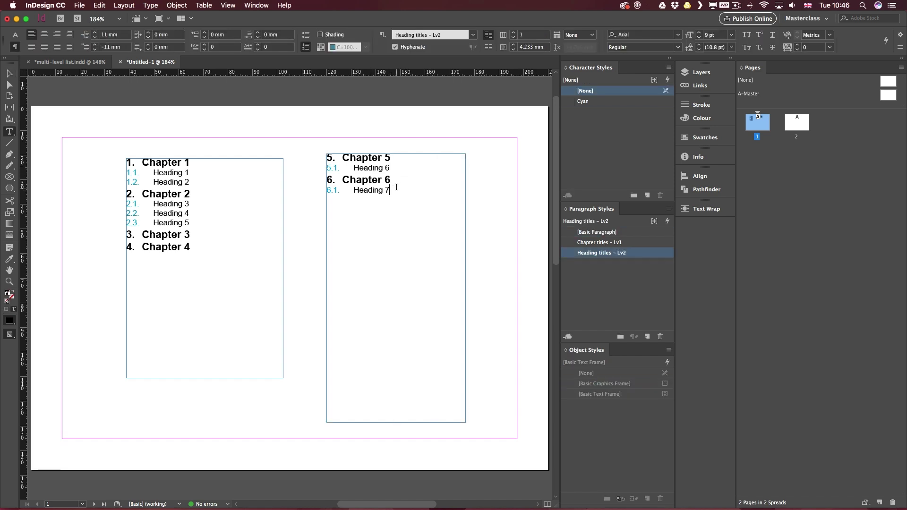
pyautogui.press('Return')
pyautogui.write('Heading 8')
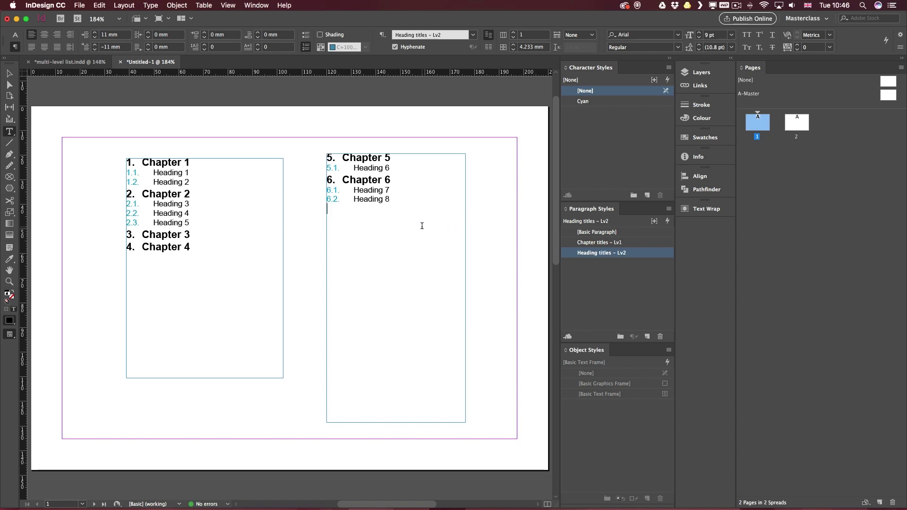
# Step: Add 'Chapter 7' as a bold chapter title, followed by level-2 'Heading 9'
pyautogui.click(626, 242)
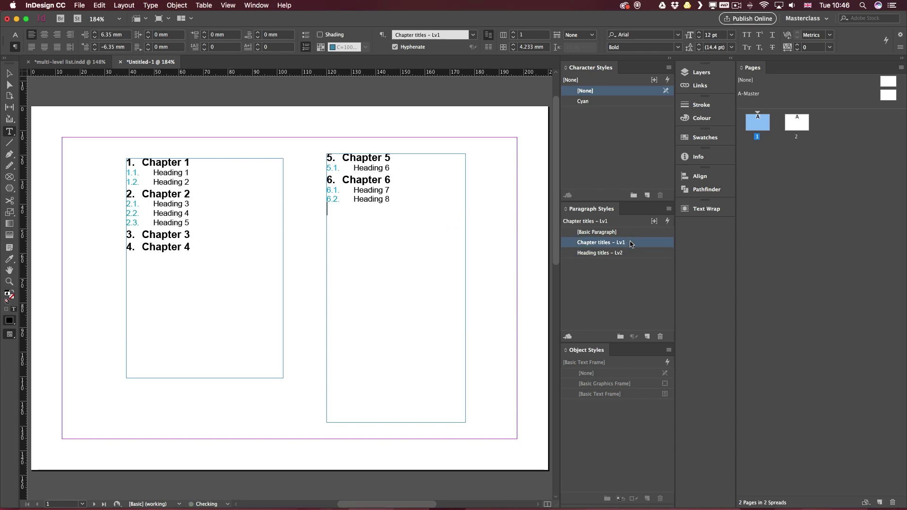
pyautogui.write('Chapter ')
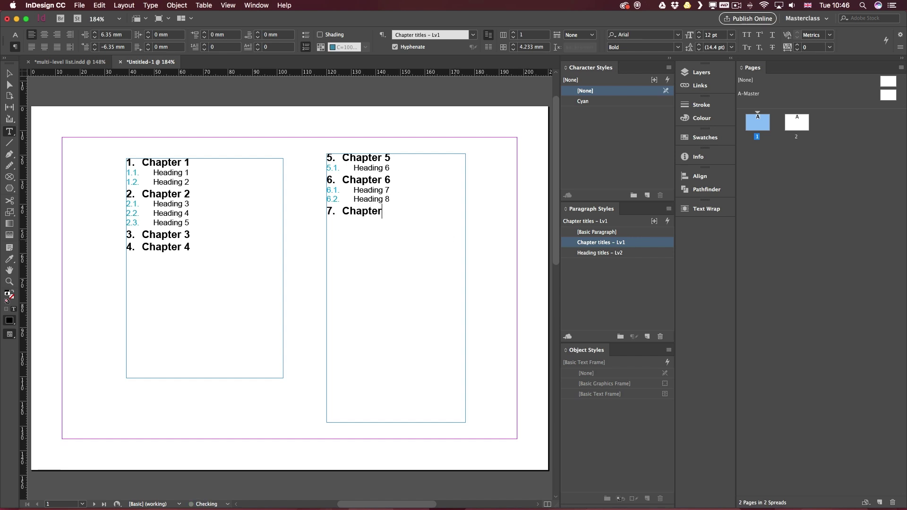
pyautogui.write('7')
pyautogui.press('super+2')
pyautogui.write('Hea')
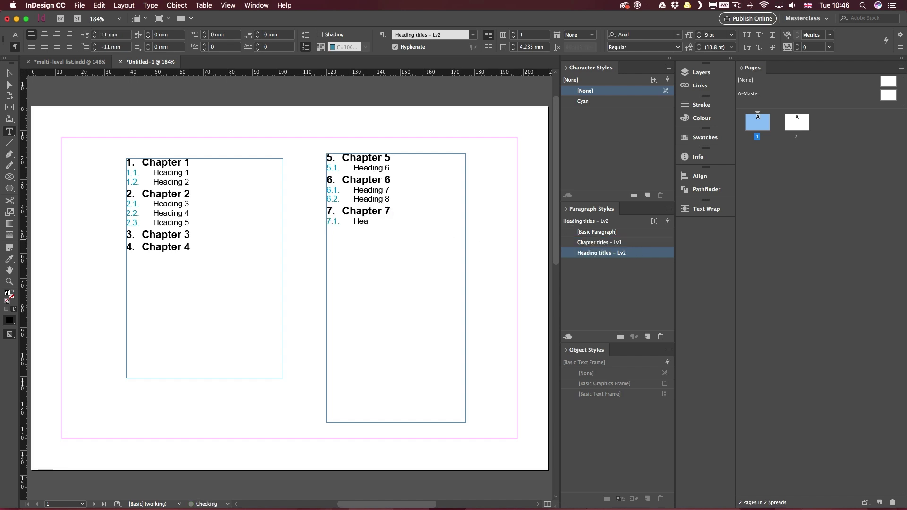
pyautogui.write('ding 9')
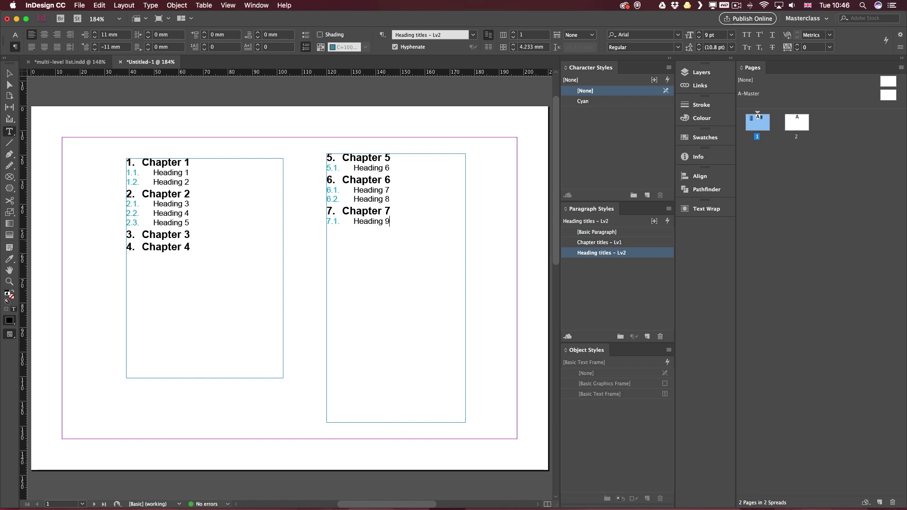
# Step: Nudge the right text frame slightly left and switch to multi-level list.indd
pyautogui.press('Escape')
pyautogui.moveTo(374, 192); pyautogui.dragTo(355, 194)
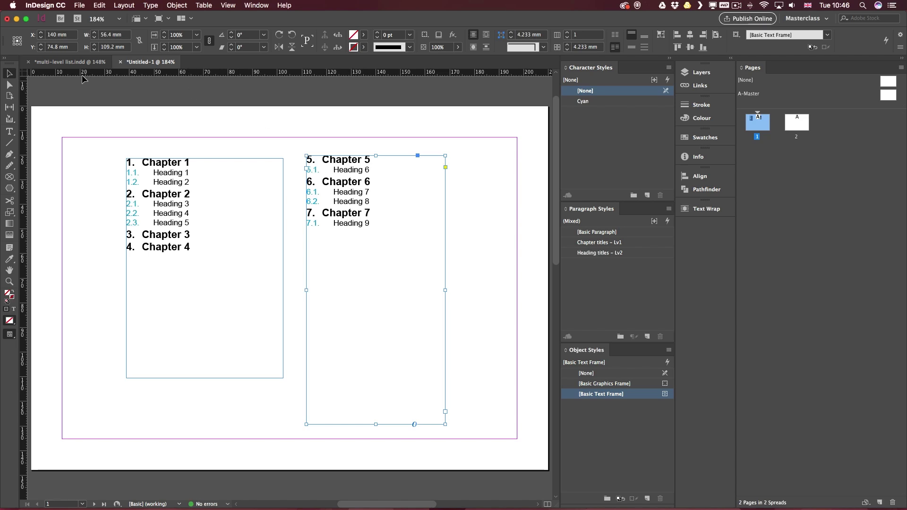
pyautogui.click(70, 62)
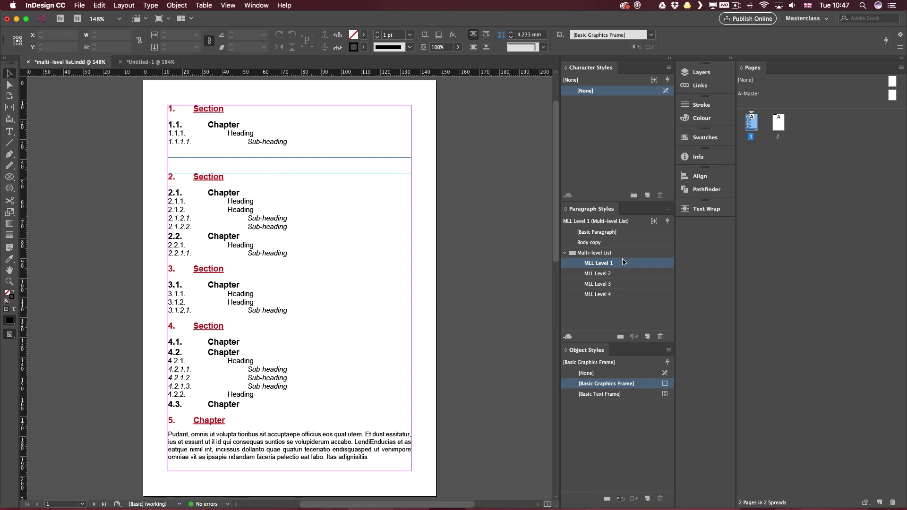
# Step: Inspect the numbering settings of MLL Level 3 and MLL Level 2 without changing them
pyautogui.doubleClick(619, 284)
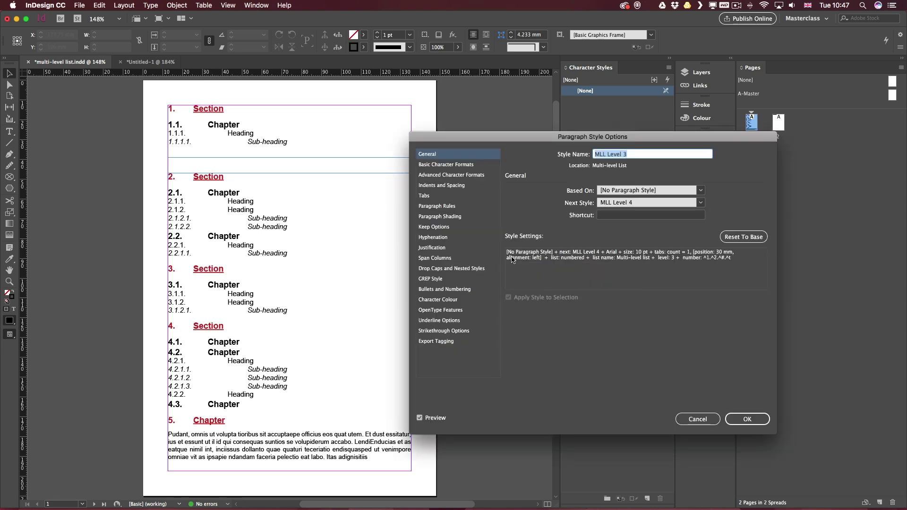
pyautogui.click(457, 290)
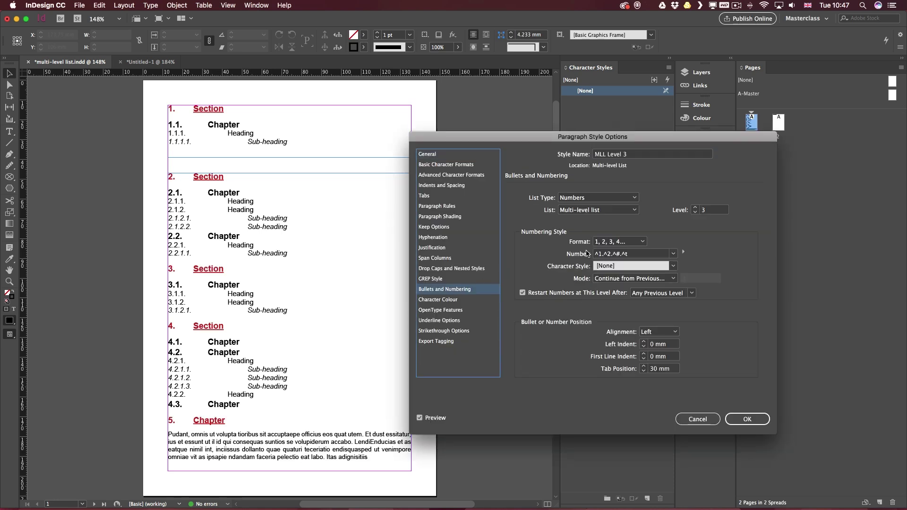
pyautogui.click(635, 254)
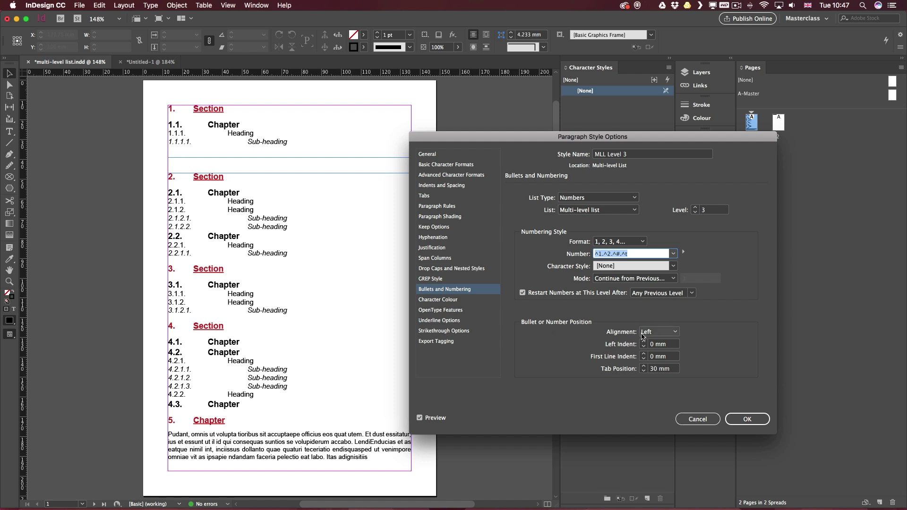
pyautogui.click(690, 420)
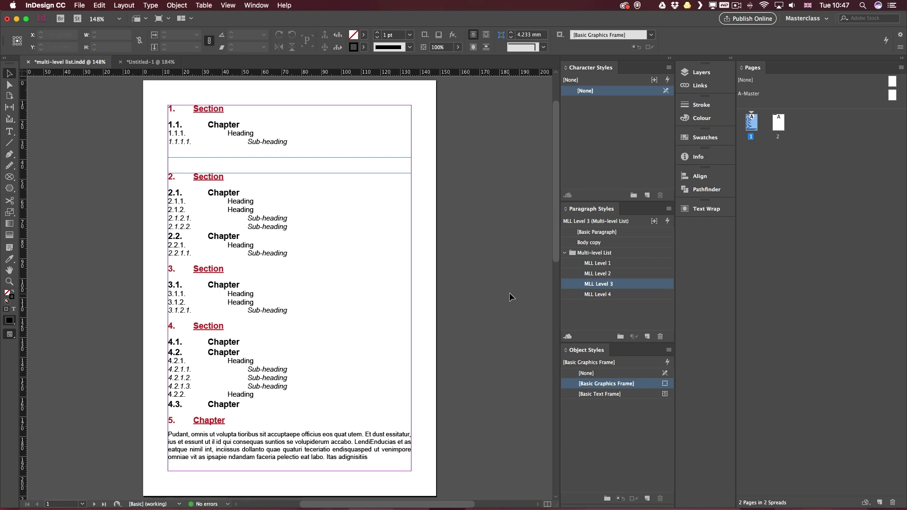
pyautogui.click(631, 263)
pyautogui.doubleClick(626, 274)
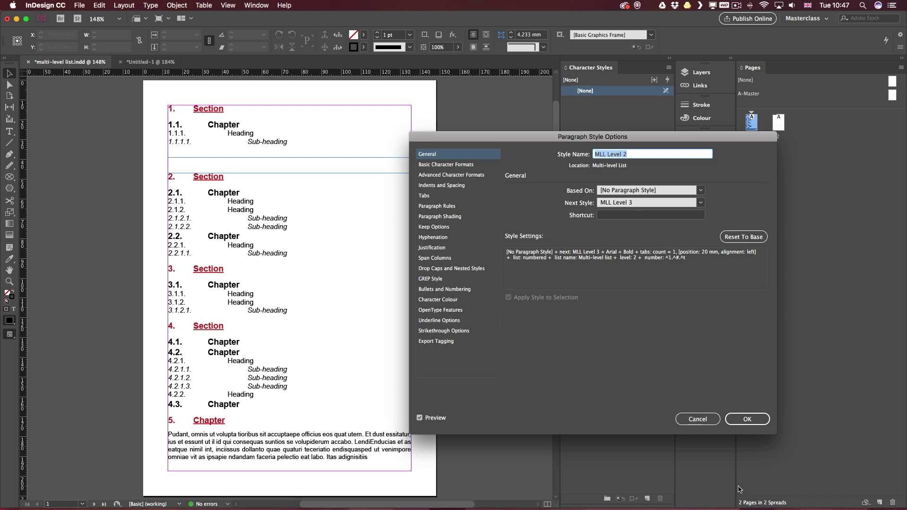
pyautogui.click(698, 419)
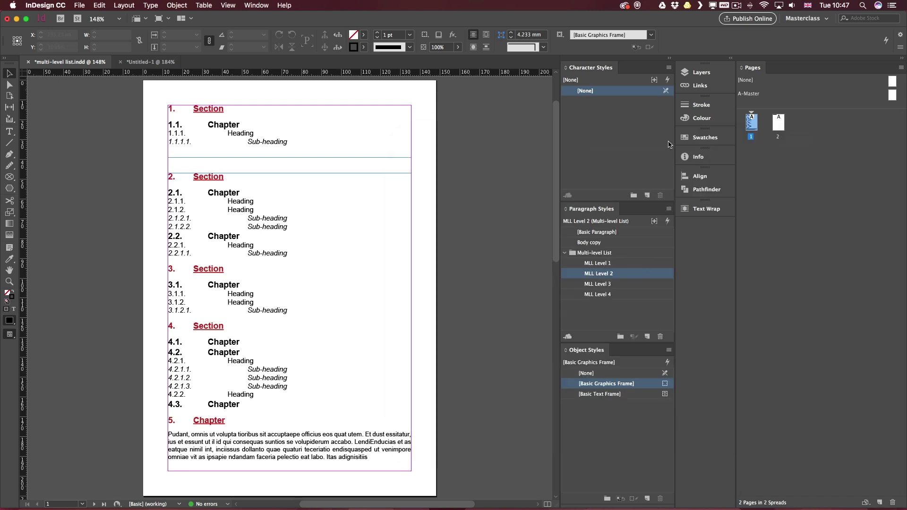
# Step: On page 2, type Section, Chapter, Heading and Sub-heading as list levels 1–4, starting with MLL Level 1
pyautogui.doubleClick(776, 125)
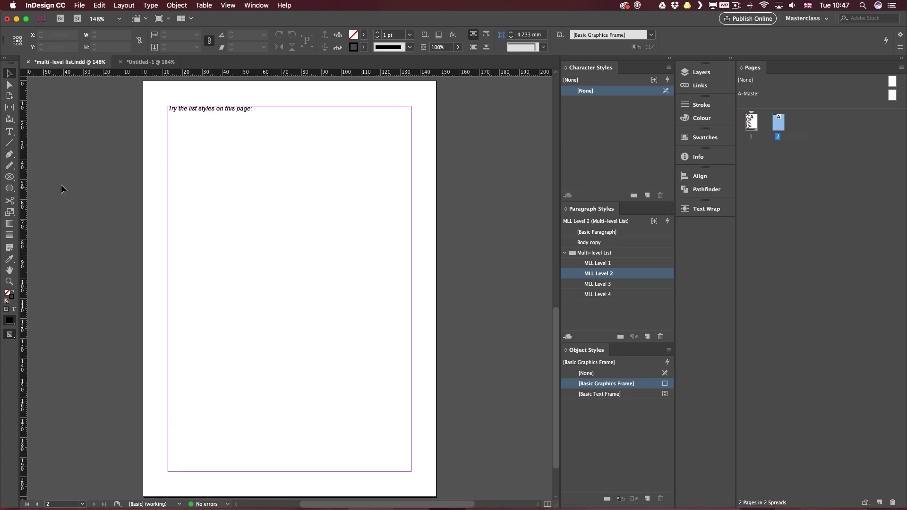
pyautogui.doubleClick(293, 179)
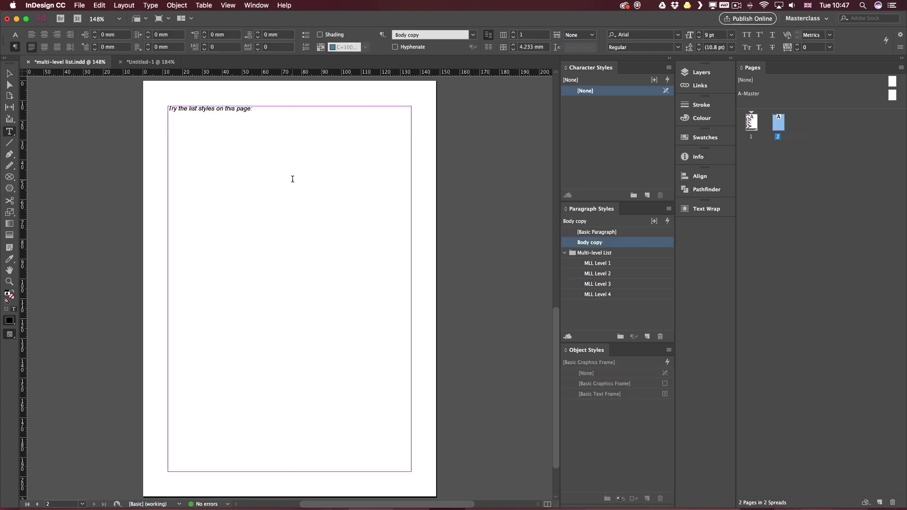
pyautogui.click(619, 263)
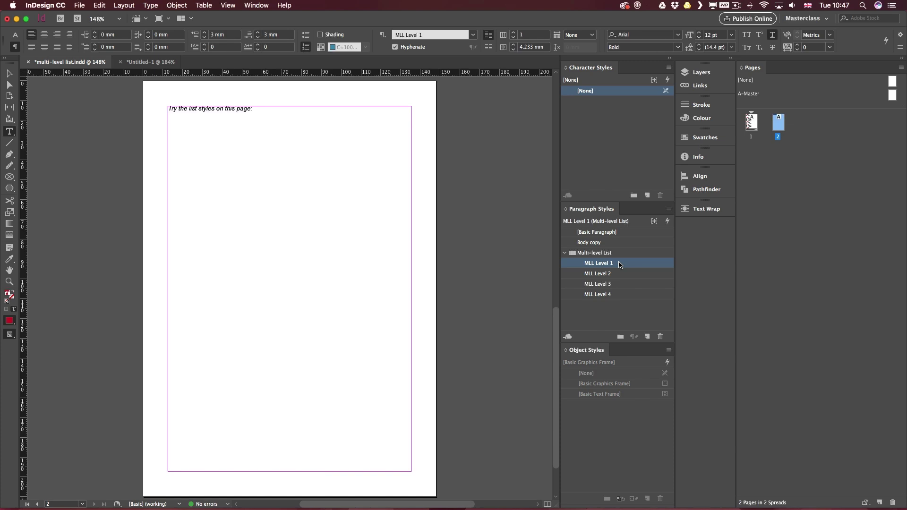
pyautogui.write('Section')
pyautogui.press('Return')
pyautogui.write('Chapter')
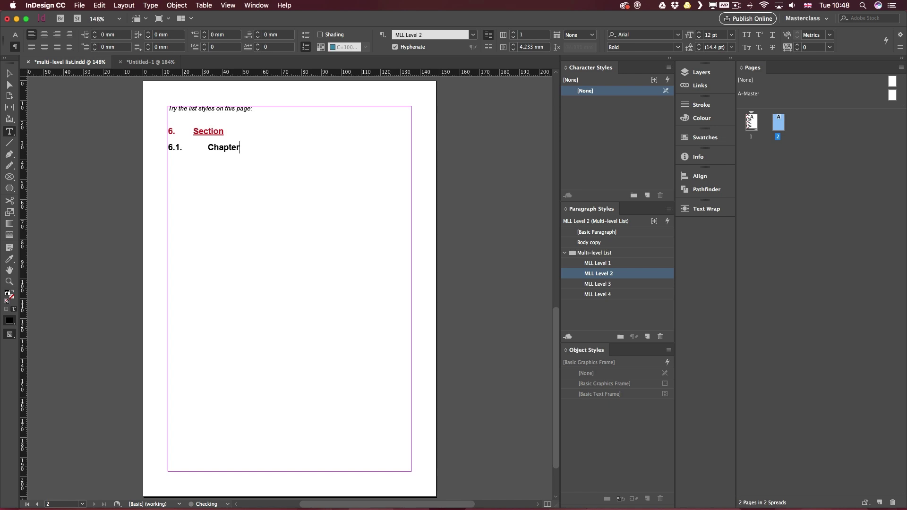
pyautogui.press('Return')
pyautogui.write('Heading')
pyautogui.press('Return')
pyautogui.write('Sub-heading')
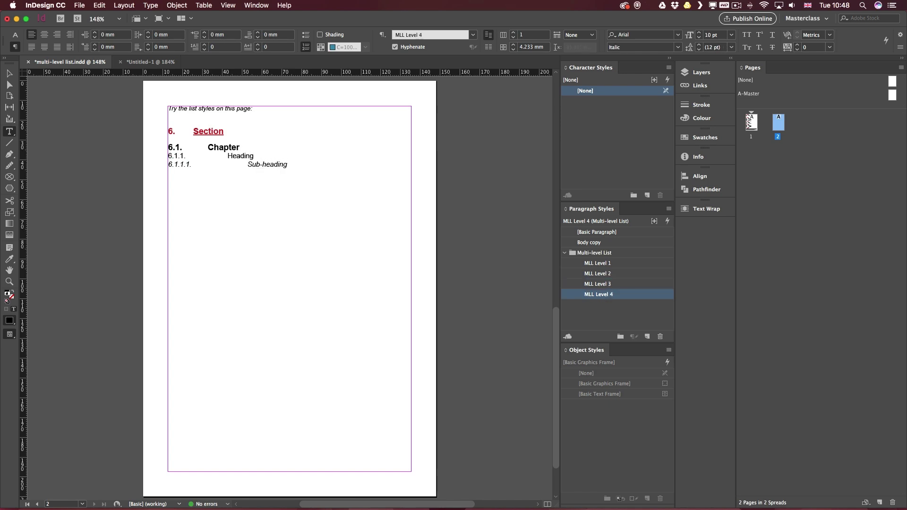
# Step: Add a second Sub-heading, then a level-1 'Section' line, and deselect the frame
pyautogui.press('Return')
pyautogui.write('Sub-heading')
pyautogui.press('Return')
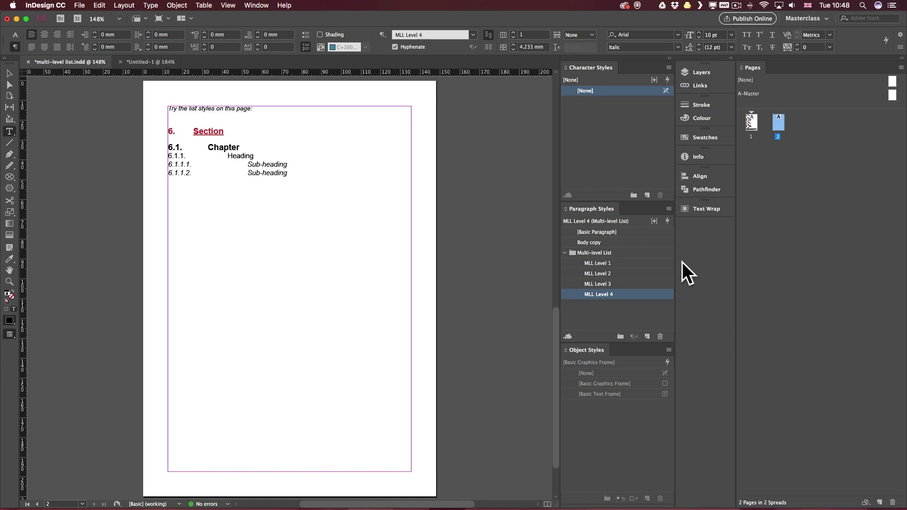
pyautogui.click(638, 264)
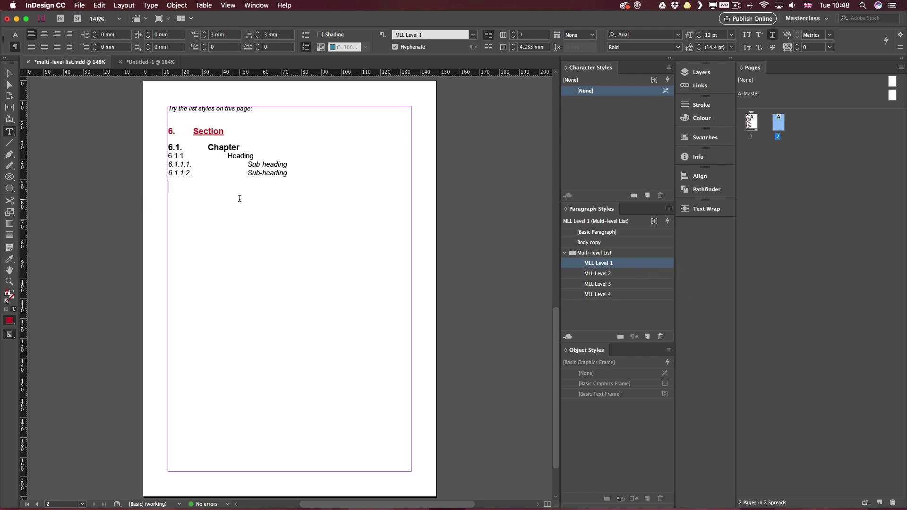
pyautogui.write('Chapter')
pyautogui.press('BackSpace')
pyautogui.press('BackSpace')
pyautogui.press('BackSpace')
pyautogui.press('BackSpace')
pyautogui.press('BackSpace')
pyautogui.press('BackSpace')
pyautogui.press('BackSpace')
pyautogui.write('Section')
pyautogui.press('Escape')
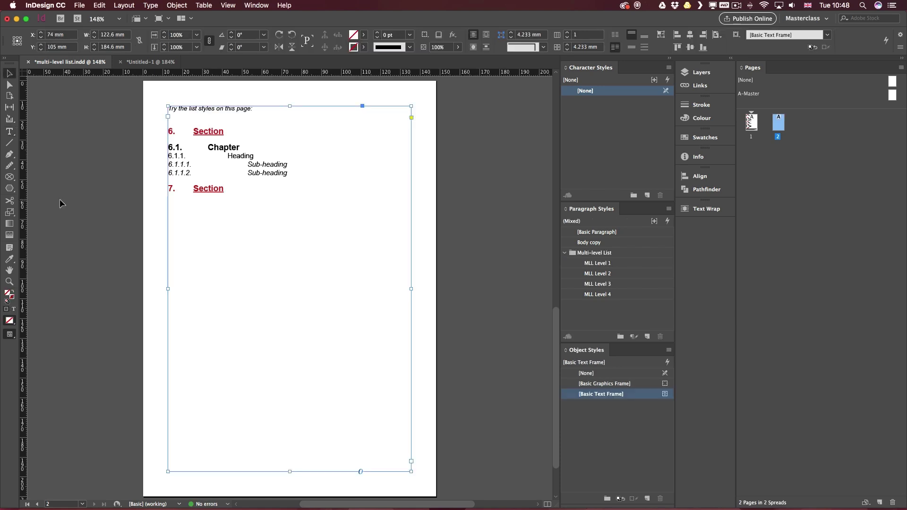
pyautogui.click(55, 198)
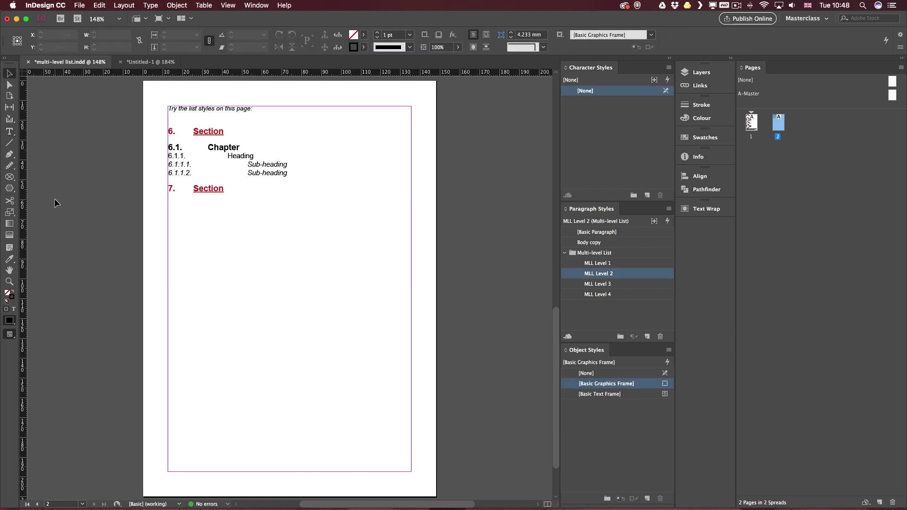